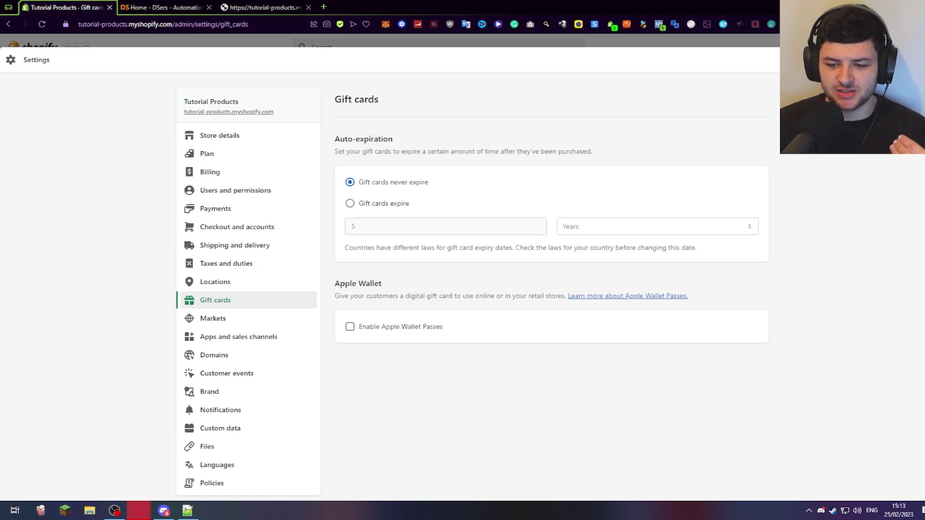
Highlight the Auto-expiration heading and its description on the Gift cards settings page.
{"action": "left_click_drag", "start_coordinate": [335, 139], "coordinate": [394, 140]}
{"action": "left_click", "coordinate": [344, 153]}
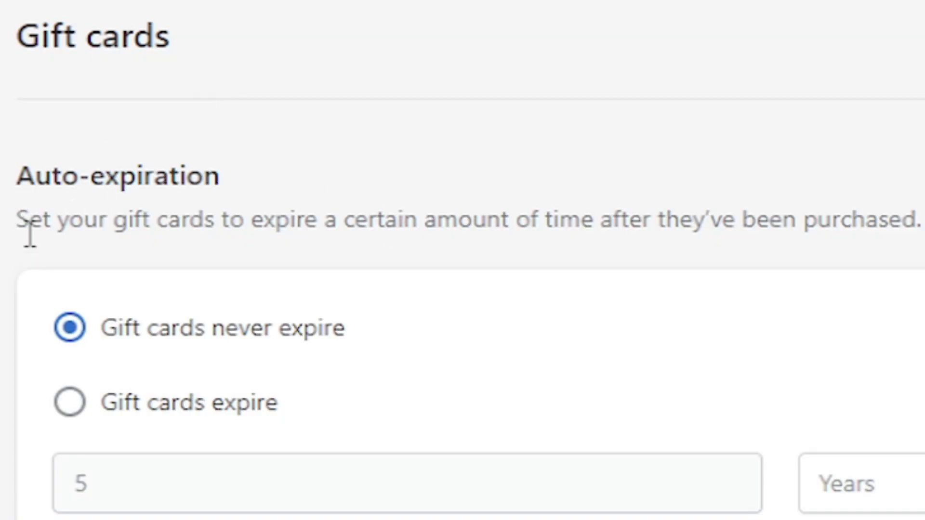
{"action": "left_click_drag", "start_coordinate": [30, 234], "coordinate": [264, 210]}
{"action": "left_click", "coordinate": [186, 208]}
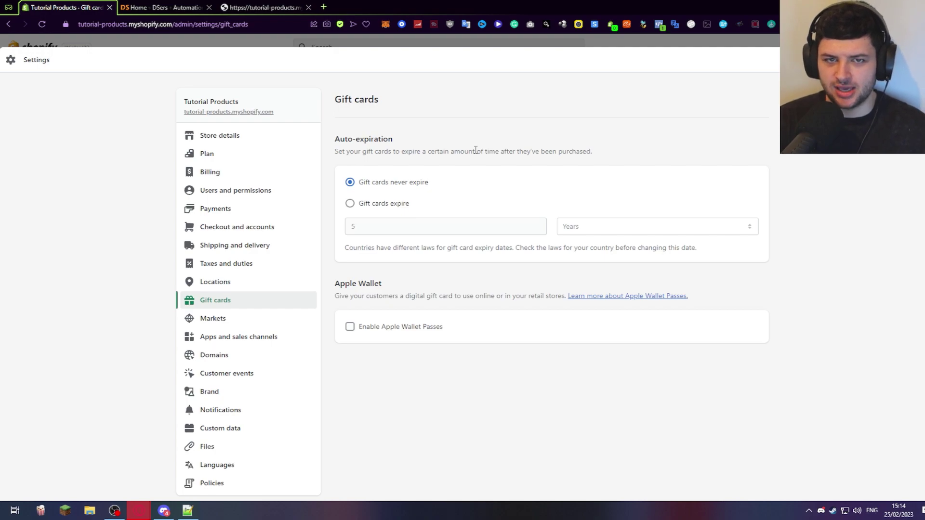
Switch gift cards to expire, trying an amount of 1 with Years and Months units.
{"action": "left_click", "coordinate": [381, 210]}
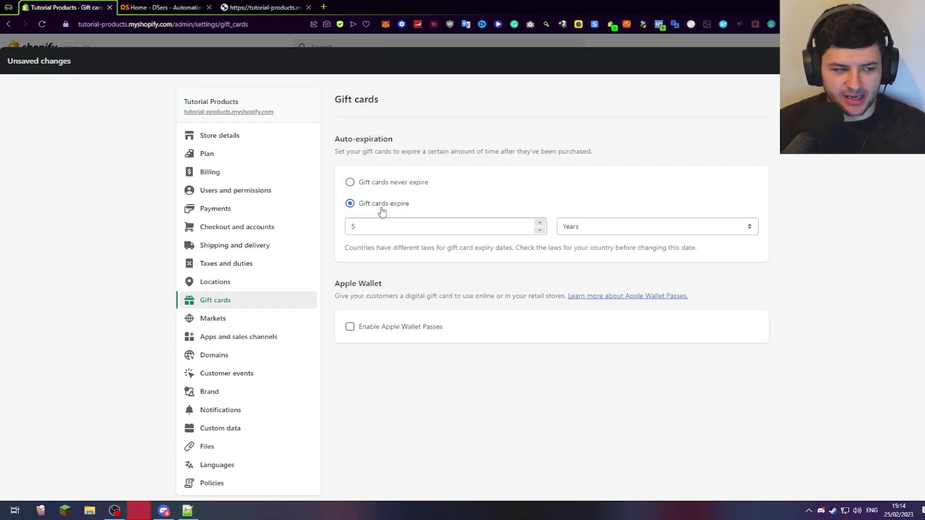
{"action": "left_click", "coordinate": [582, 227]}
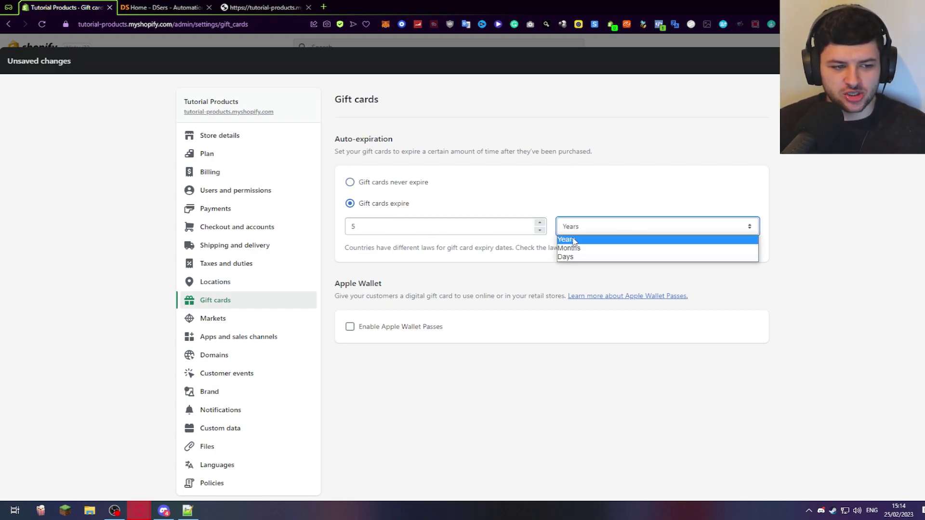
{"action": "left_click", "coordinate": [404, 223]}
{"action": "left_click_drag", "start_coordinate": [404, 223], "coordinate": [260, 224]}
{"action": "type", "text": "1"}
{"action": "left_click", "coordinate": [626, 225]}
{"action": "left_click", "coordinate": [648, 248]}
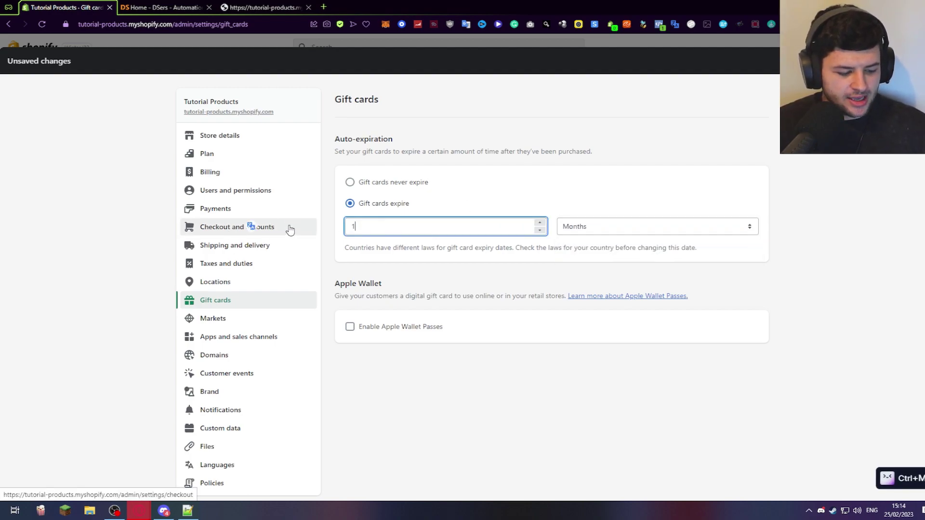
Settle the gift card expiry at 30 Days.
{"action": "type", "text": "8"}
{"action": "left_click", "coordinate": [561, 225]}
{"action": "left_click", "coordinate": [576, 256]}
{"action": "left_click_drag", "start_coordinate": [376, 226], "coordinate": [250, 211]}
{"action": "type", "text": "30"}
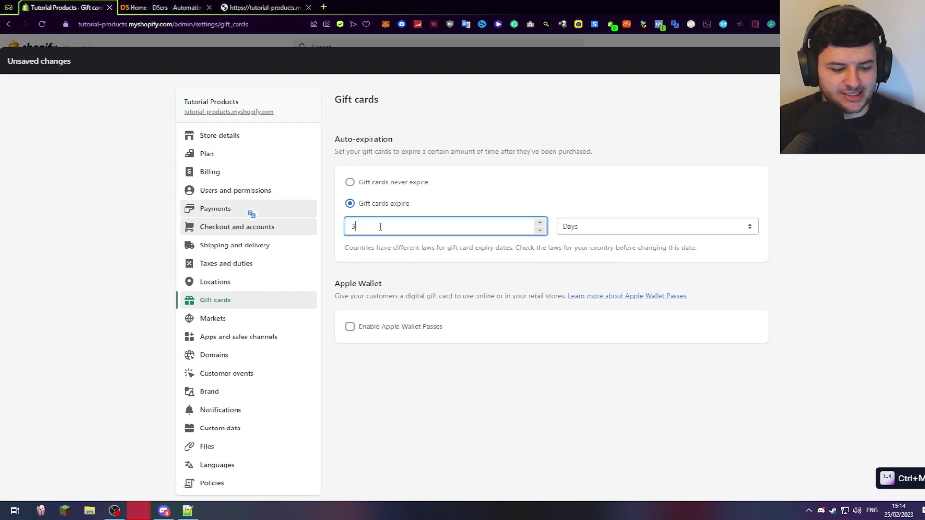
{"action": "left_click", "coordinate": [581, 196]}
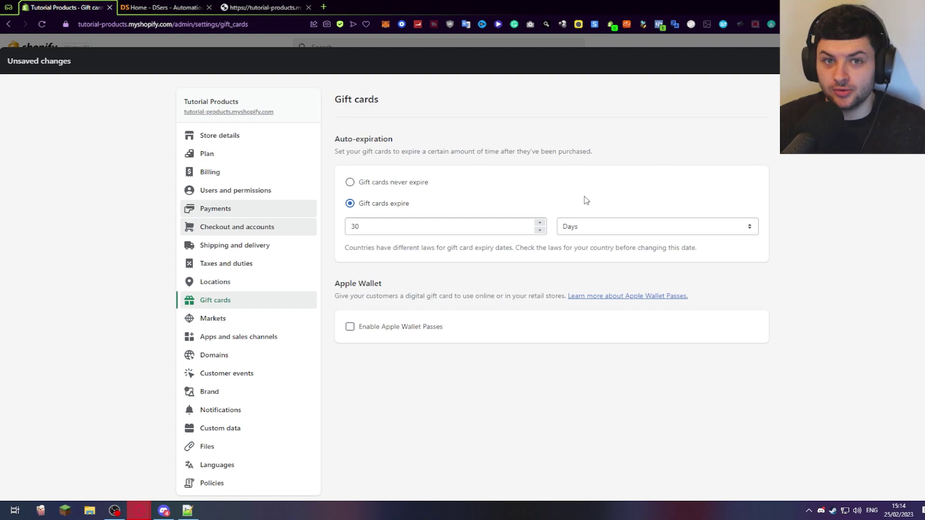
{"action": "left_click", "coordinate": [406, 225]}
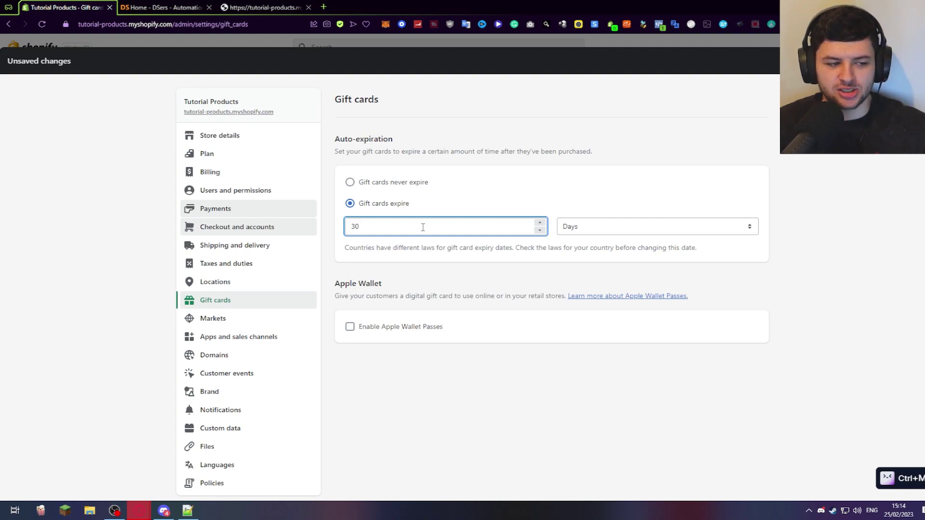
Select 'Gift cards never expire' and highlight the note about country expiry laws.
{"action": "left_click", "coordinate": [391, 184]}
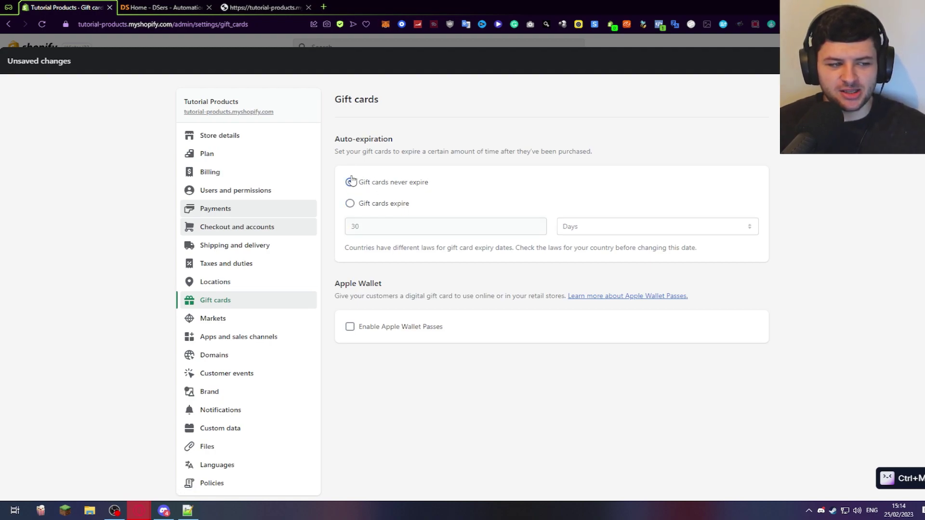
{"action": "left_click_drag", "start_coordinate": [390, 184], "coordinate": [467, 188]}
{"action": "left_click", "coordinate": [454, 183]}
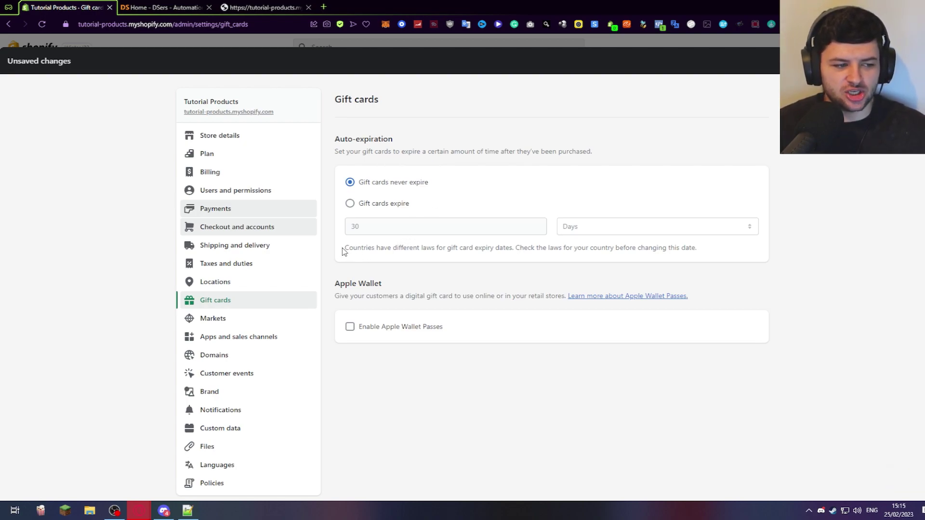
{"action": "left_click_drag", "start_coordinate": [343, 250], "coordinate": [515, 244]}
{"action": "left_click", "coordinate": [533, 244]}
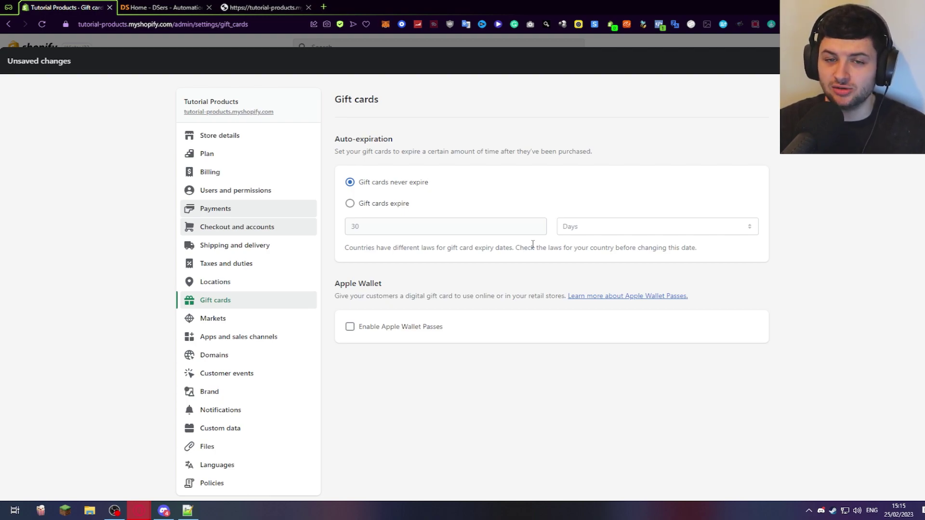
Highlight the local-laws advice and the Apple Wallet heading and description.
{"action": "left_click_drag", "start_coordinate": [357, 182], "coordinate": [450, 185]}
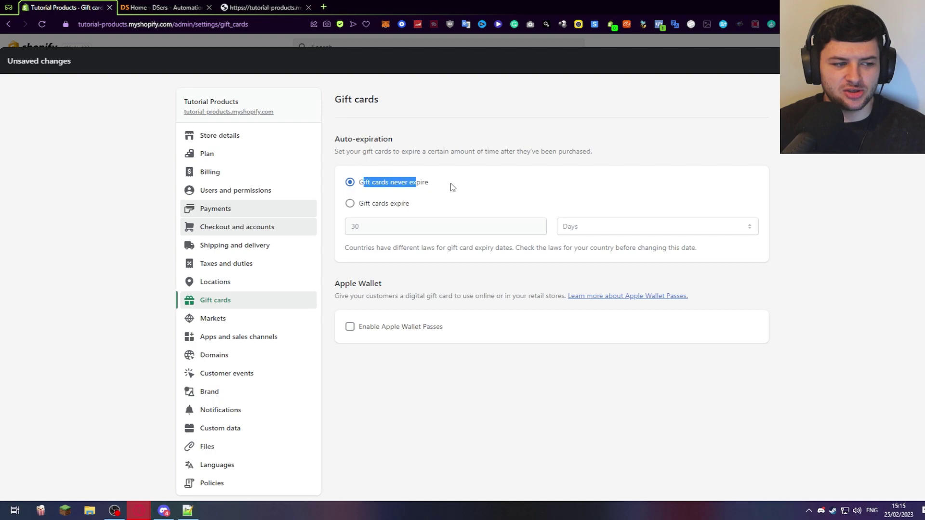
{"action": "left_click", "coordinate": [488, 216]}
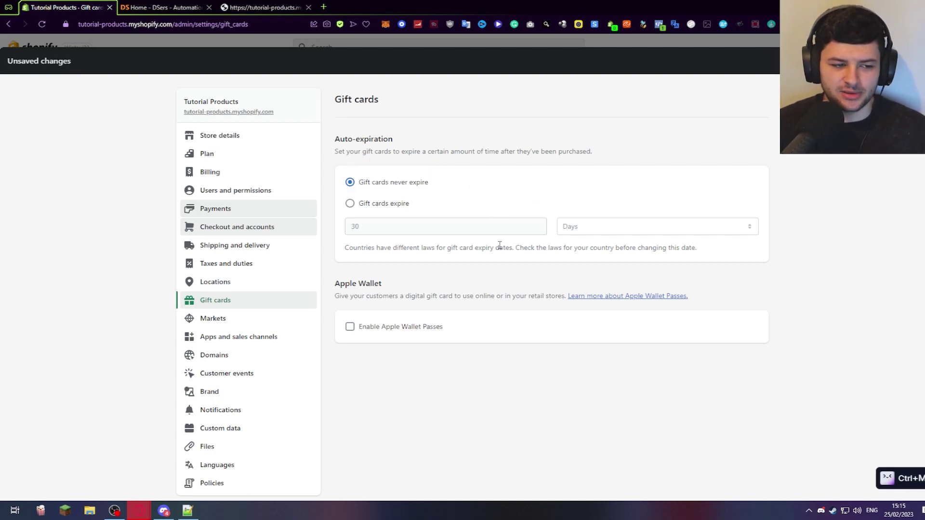
{"action": "left_click_drag", "start_coordinate": [512, 246], "coordinate": [706, 254]}
{"action": "left_click", "coordinate": [656, 243]}
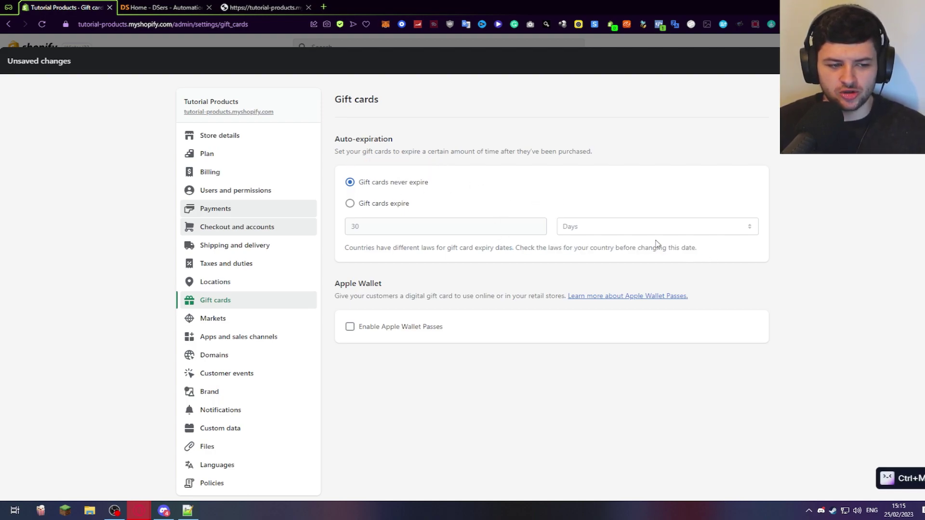
{"action": "left_click_drag", "start_coordinate": [335, 284], "coordinate": [389, 289]}
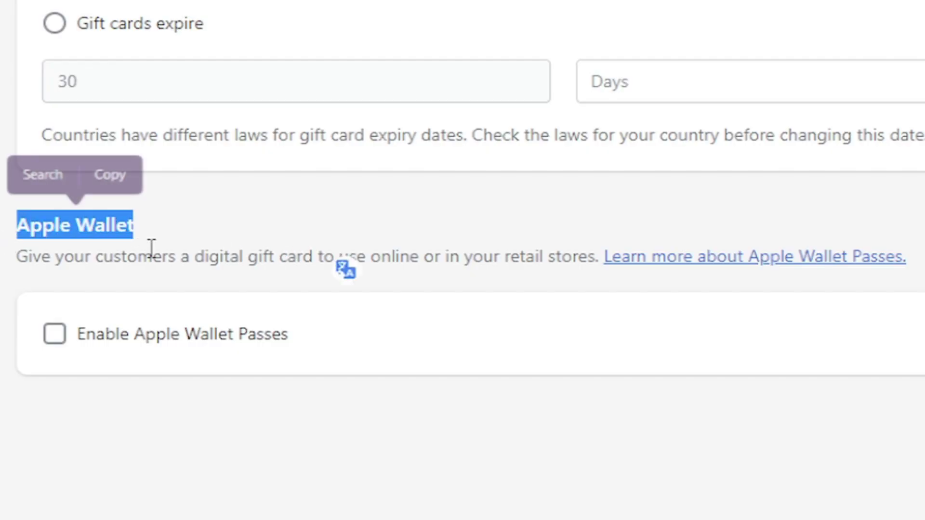
{"action": "left_click", "coordinate": [364, 295]}
{"action": "left_click_drag", "start_coordinate": [24, 264], "coordinate": [272, 262]}
{"action": "left_click_drag", "start_coordinate": [347, 268], "coordinate": [596, 260]}
Enable Apple Wallet passes and highlight the pass customisation explanation.
{"action": "left_click", "coordinate": [361, 256]}
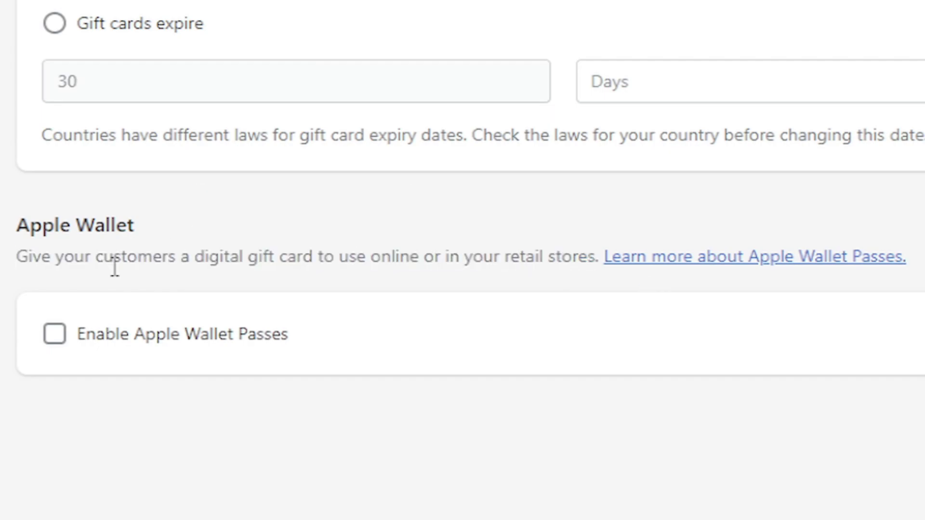
{"action": "left_click", "coordinate": [55, 335]}
{"action": "scroll", "coordinate": [380, 443], "scroll_direction": "down", "scroll_amount": 1}
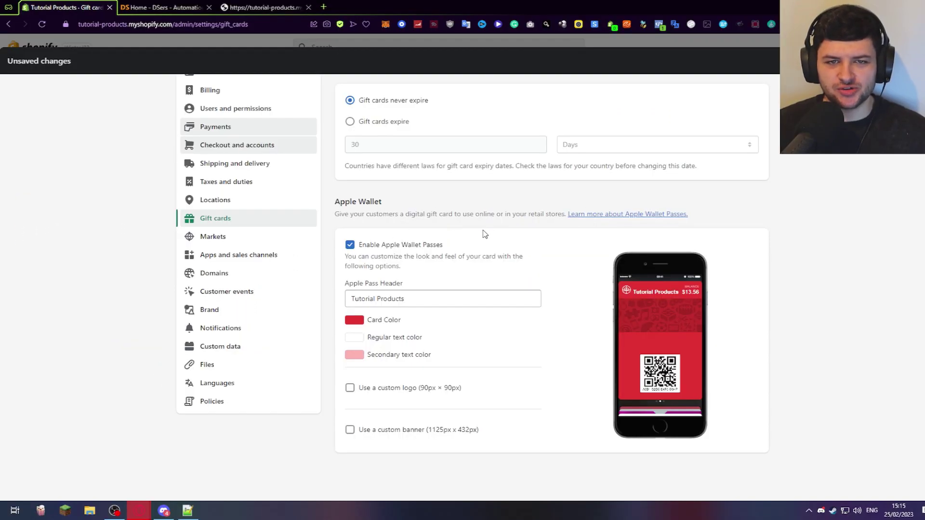
{"action": "left_click_drag", "start_coordinate": [343, 256], "coordinate": [432, 253]}
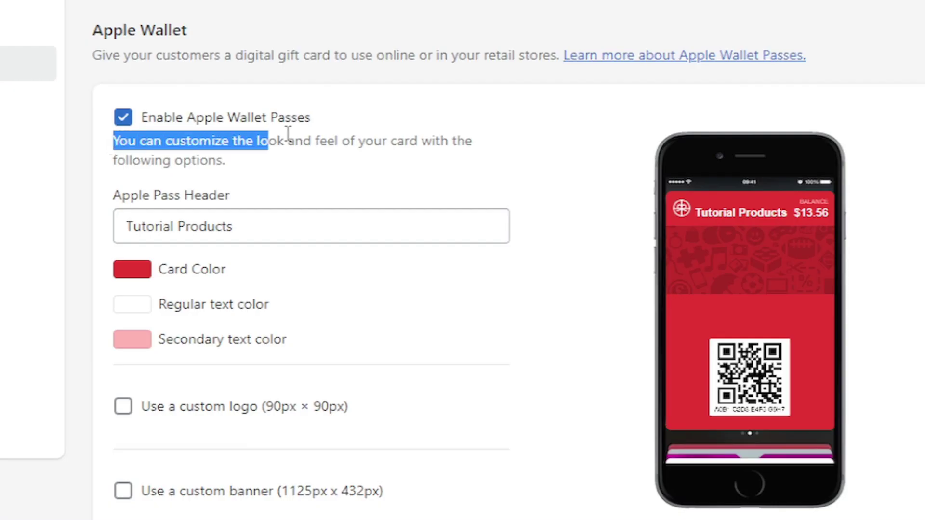
{"action": "left_click_drag", "start_coordinate": [288, 134], "coordinate": [341, 172]}
{"action": "left_click", "coordinate": [258, 147]}
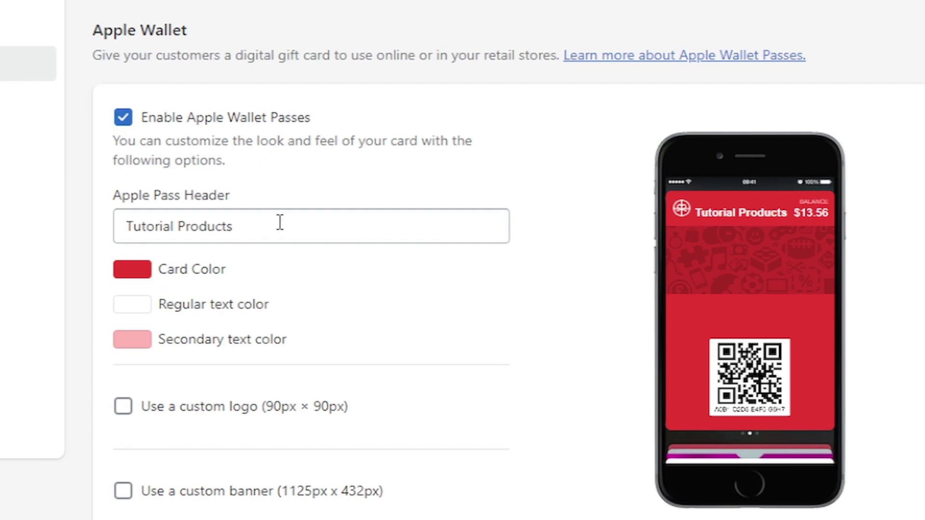
Set the Apple Pass header text to 'Tutorial Gift Card'.
{"action": "triple_click", "coordinate": [279, 223]}
{"action": "key", "text": "BackSpace"}
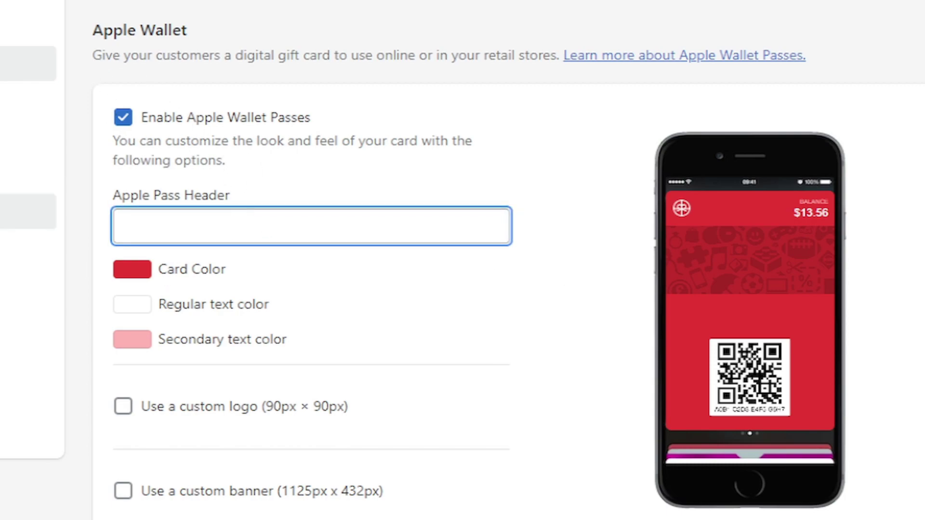
{"action": "type", "text": "Tutorial Gift Card"}
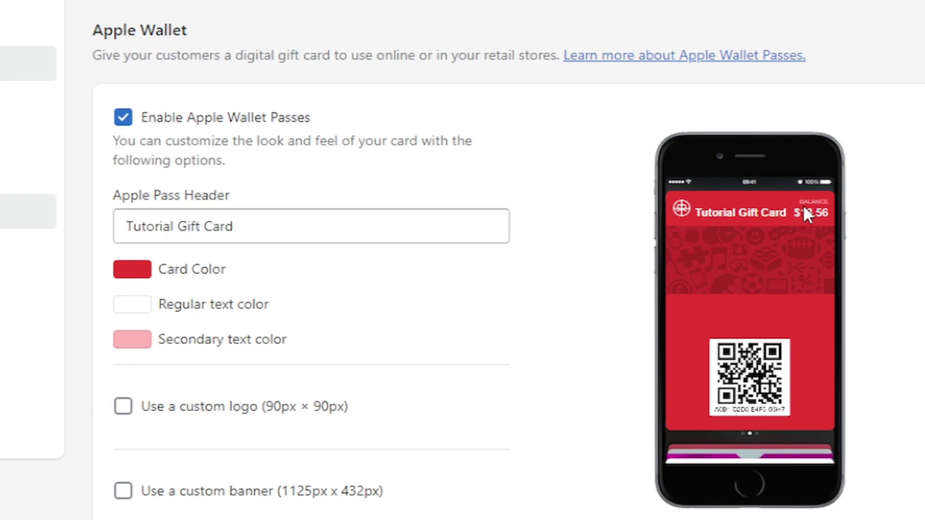
{"action": "left_click_drag", "start_coordinate": [776, 213], "coordinate": [674, 213]}
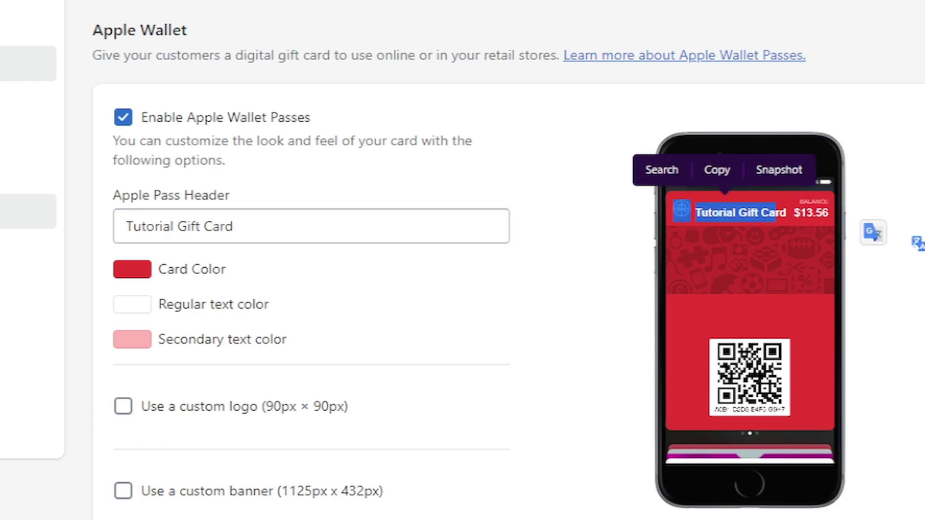
Make the pass card colour a dark green and try, then cancel, a black text colour.
{"action": "left_click", "coordinate": [140, 269]}
{"action": "left_click", "coordinate": [305, 358]}
{"action": "left_click_drag", "start_coordinate": [250, 311], "coordinate": [319, 281]}
{"action": "left_click", "coordinate": [319, 281]}
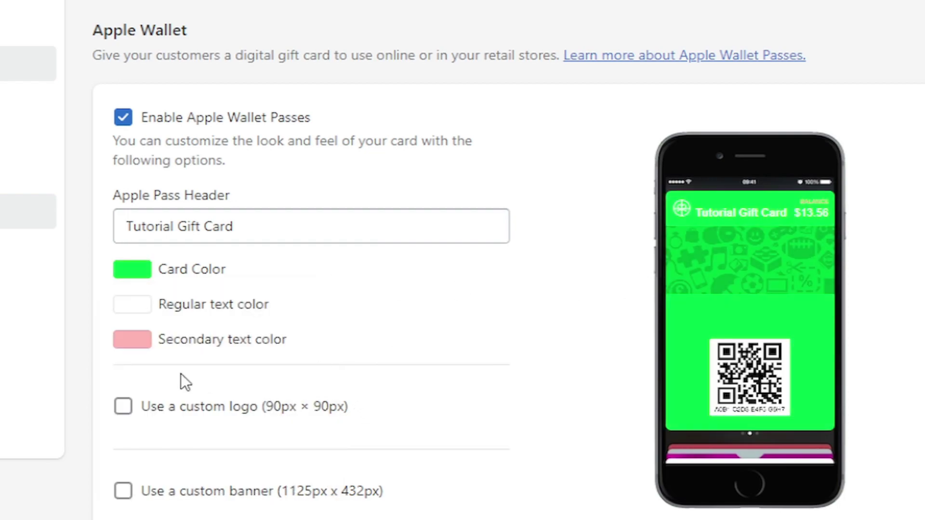
{"action": "left_click", "coordinate": [136, 285]}
{"action": "mouse_move", "coordinate": [217, 356]}
{"action": "left_mouse_down"}
{"action": "mouse_move", "coordinate": [192, 361]}
{"action": "mouse_move", "coordinate": [173, 327]}
{"action": "mouse_move", "coordinate": [227, 342]}
{"action": "left_mouse_up"}
{"action": "left_click", "coordinate": [207, 269]}
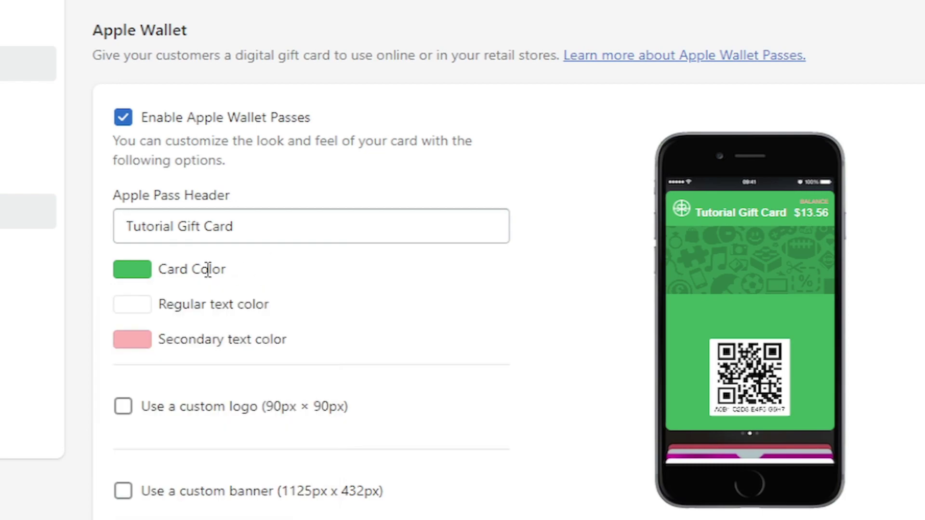
{"action": "left_click", "coordinate": [132, 304]}
{"action": "left_click_drag", "start_coordinate": [240, 374], "coordinate": [91, 487]}
{"action": "key", "text": "Escape"}
Enable a custom logo on the pass and review the remaining options.
{"action": "left_click", "coordinate": [126, 411]}
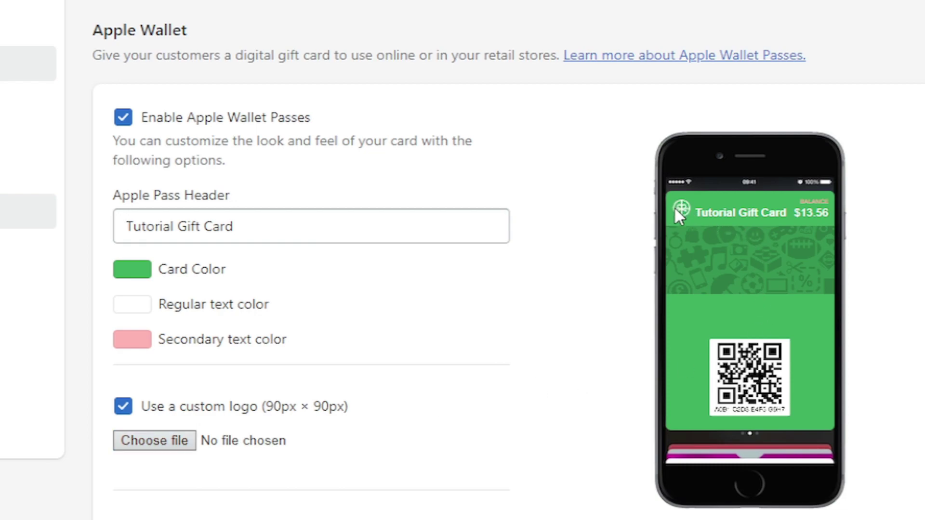
{"action": "scroll", "coordinate": [342, 465], "scroll_direction": "down", "scroll_amount": 2}
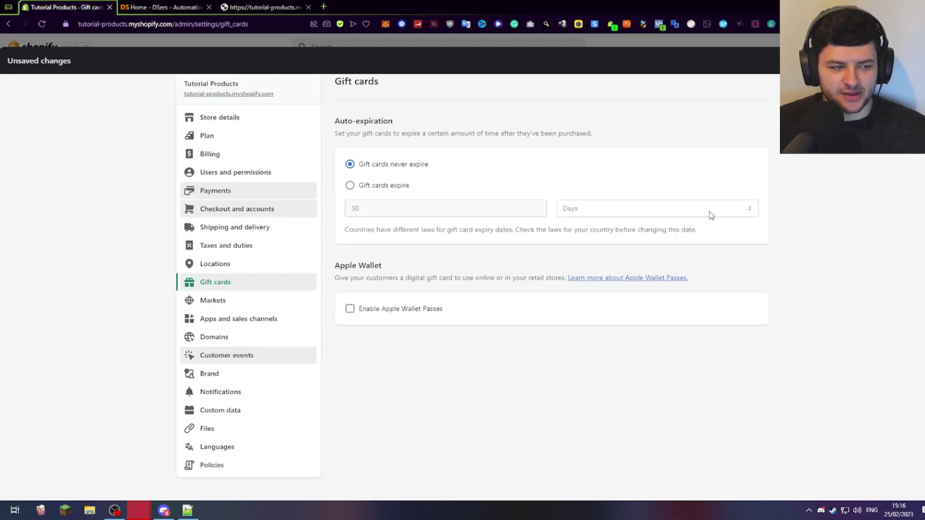
{"action": "scroll", "coordinate": [759, 194], "scroll_direction": "up", "scroll_amount": 1}
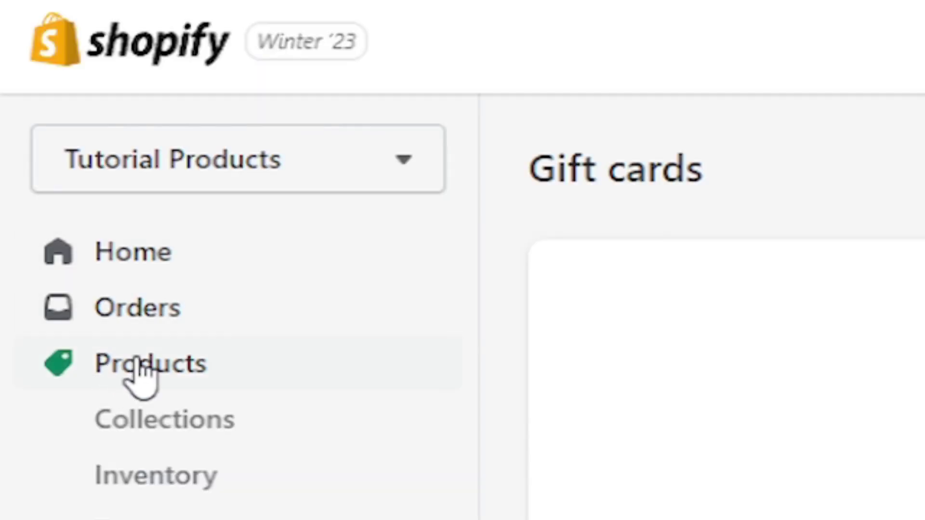
{"action": "left_click", "coordinate": [142, 373]}
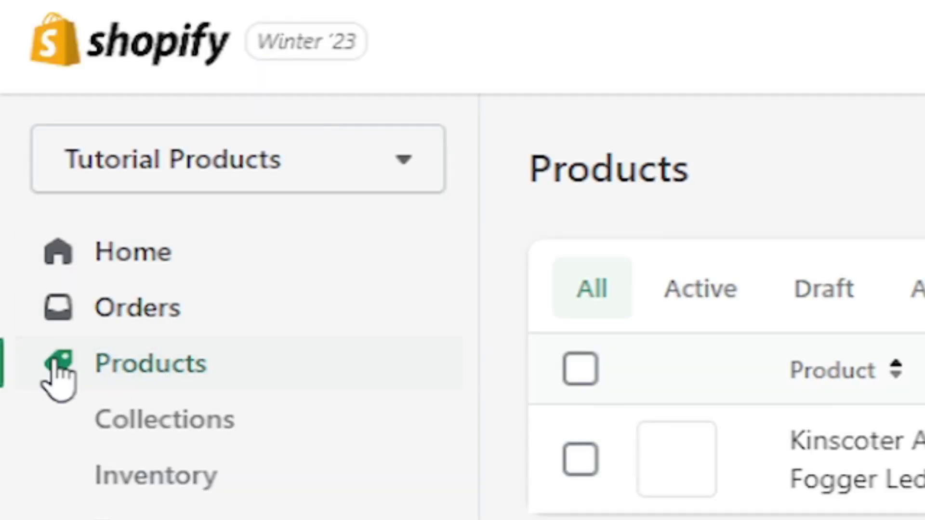
{"action": "left_click", "coordinate": [159, 469]}
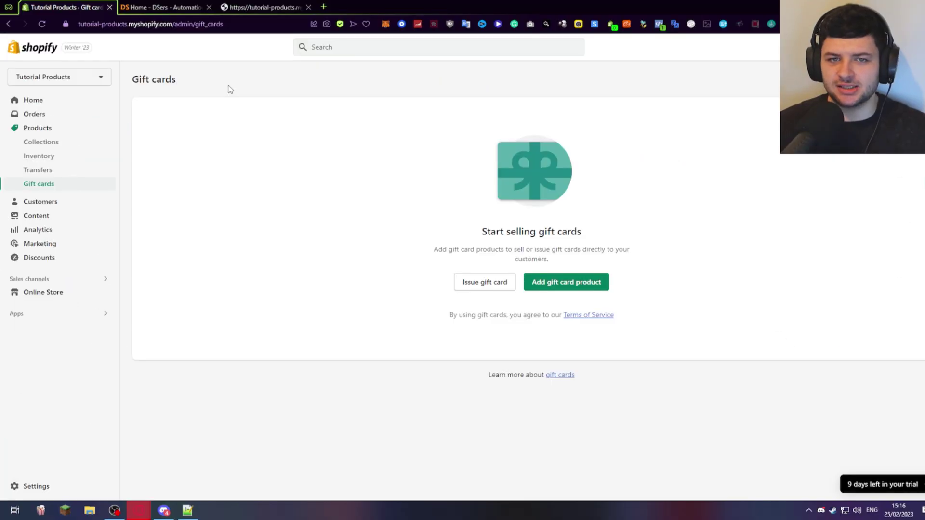
{"action": "left_click_drag", "start_coordinate": [486, 231], "coordinate": [510, 232]}
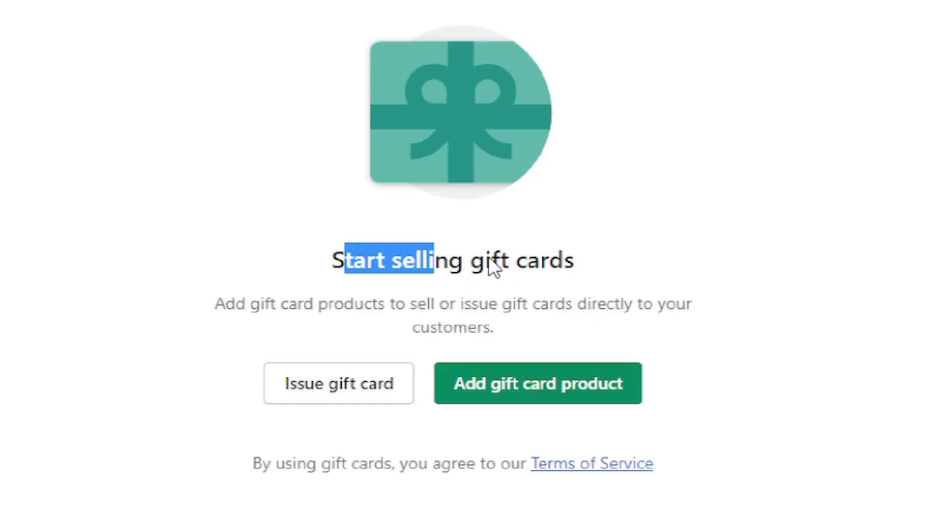
{"action": "left_click_drag", "start_coordinate": [490, 265], "coordinate": [299, 260]}
{"action": "left_click", "coordinate": [299, 260]}
{"action": "left_click_drag", "start_coordinate": [217, 304], "coordinate": [430, 302]}
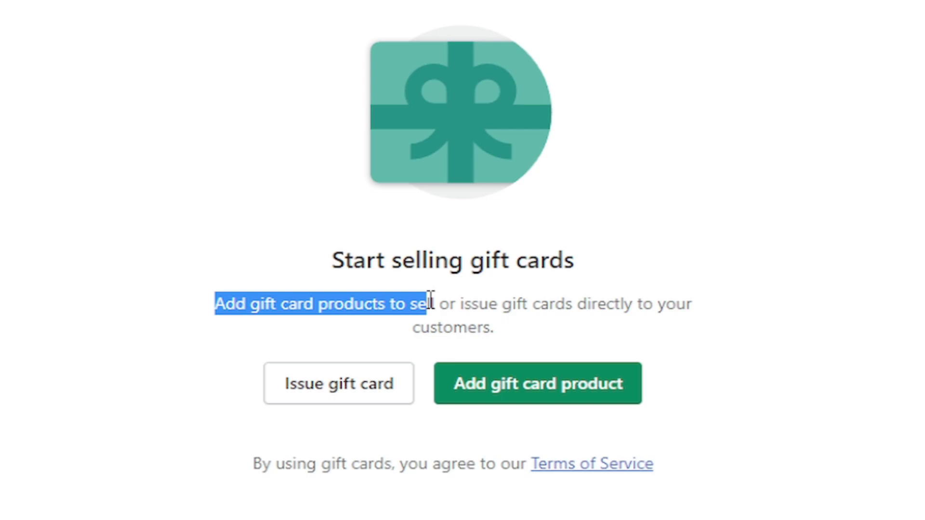
{"action": "left_click_drag", "start_coordinate": [430, 301], "coordinate": [660, 329]}
{"action": "left_click", "coordinate": [524, 299]}
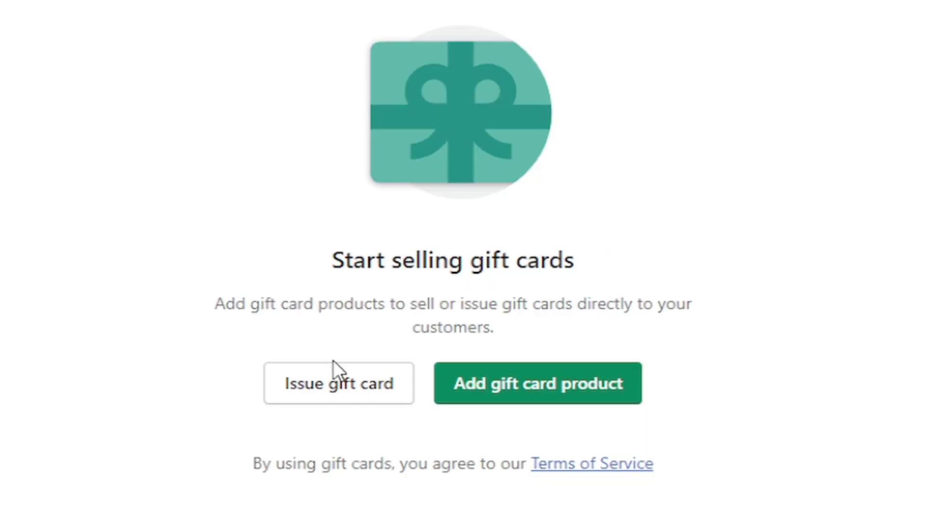
Start issuing a gift card and copy its generated code.
{"action": "left_click", "coordinate": [480, 284]}
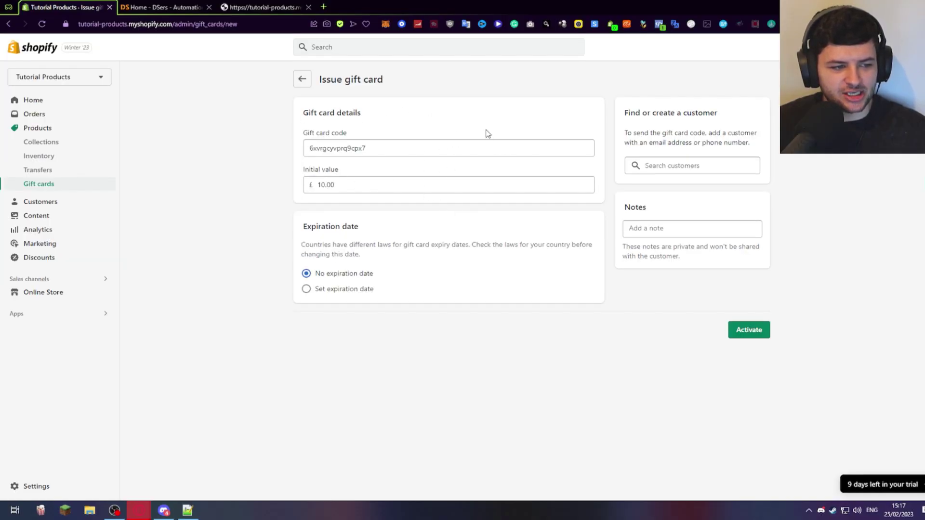
{"action": "left_click_drag", "start_coordinate": [395, 154], "coordinate": [252, 149]}
{"action": "key", "text": "ctrl+c"}
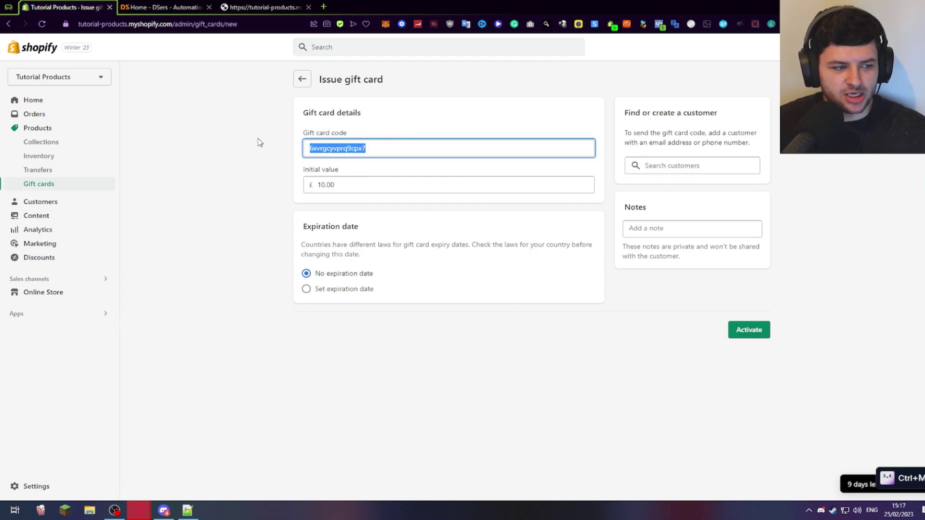
{"action": "left_click_drag", "start_coordinate": [365, 148], "coordinate": [321, 146]}
{"action": "double_click", "coordinate": [131, 114]}
{"action": "left_click", "coordinate": [188, 111]}
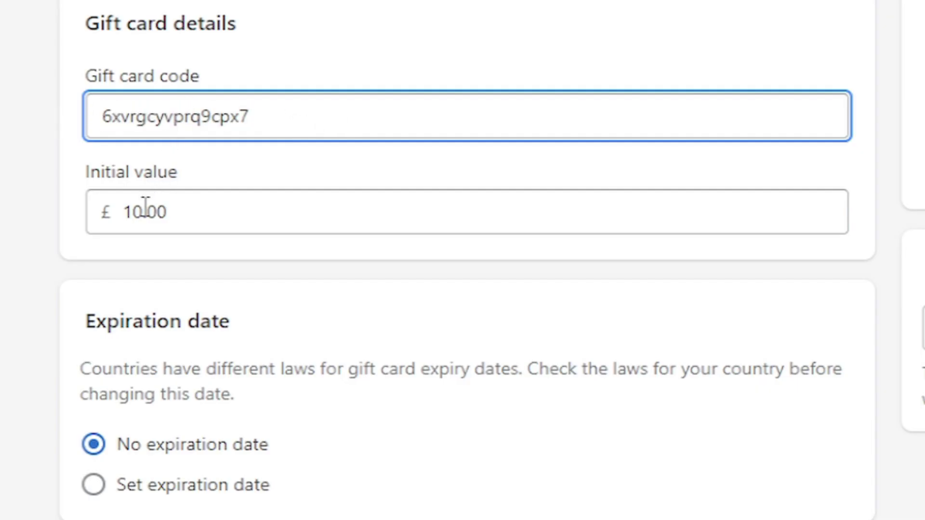
Change the initial value to £30.00 and select Set expiration date.
{"action": "left_click", "coordinate": [142, 208]}
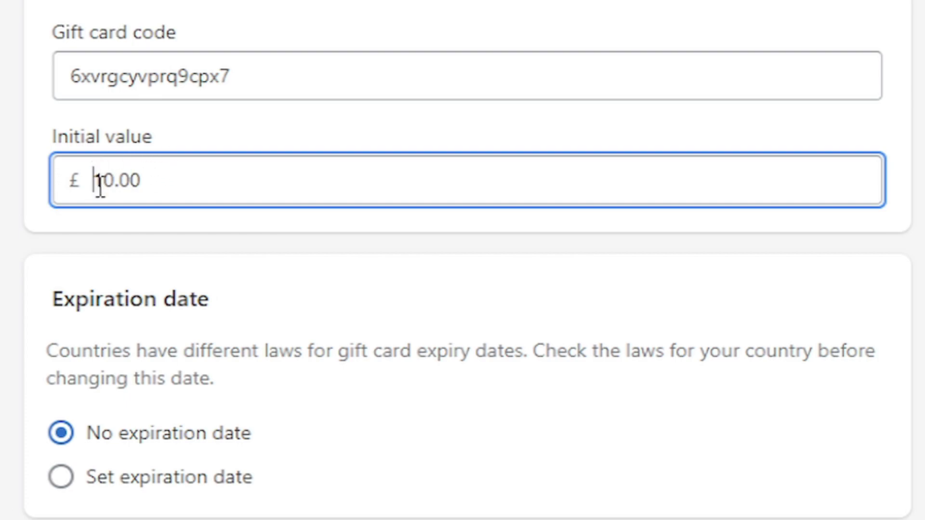
{"action": "left_click_drag", "start_coordinate": [93, 183], "coordinate": [103, 183]}
{"action": "type", "text": "3"}
{"action": "left_click", "coordinate": [212, 223]}
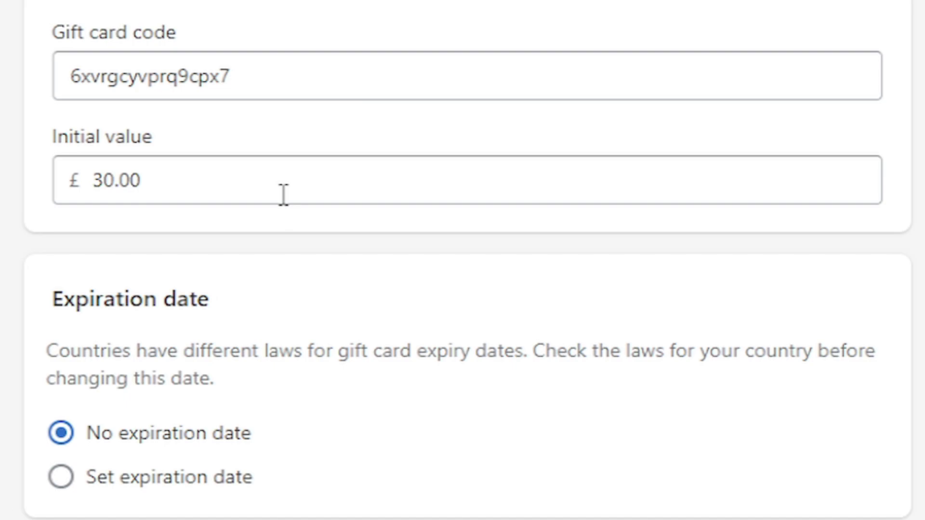
{"action": "triple_click", "coordinate": [179, 303]}
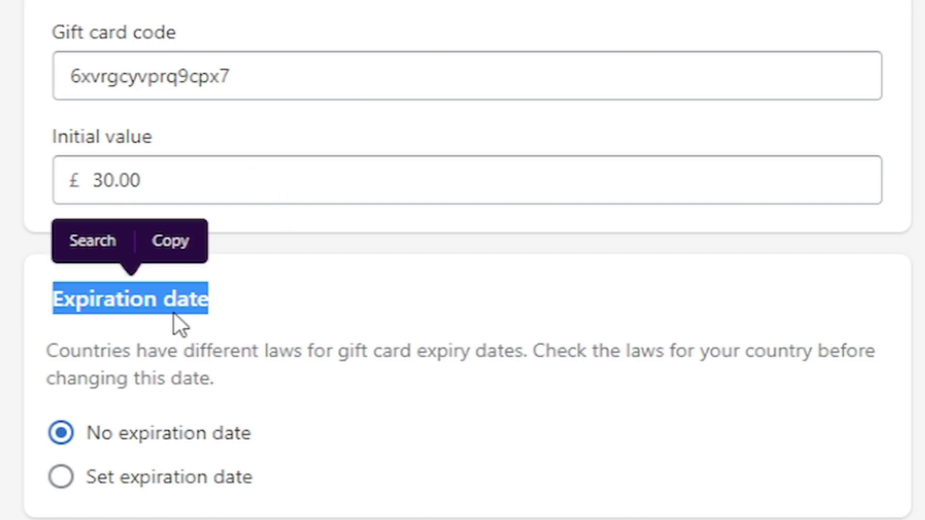
{"action": "left_click", "coordinate": [164, 313]}
{"action": "left_click", "coordinate": [106, 476]}
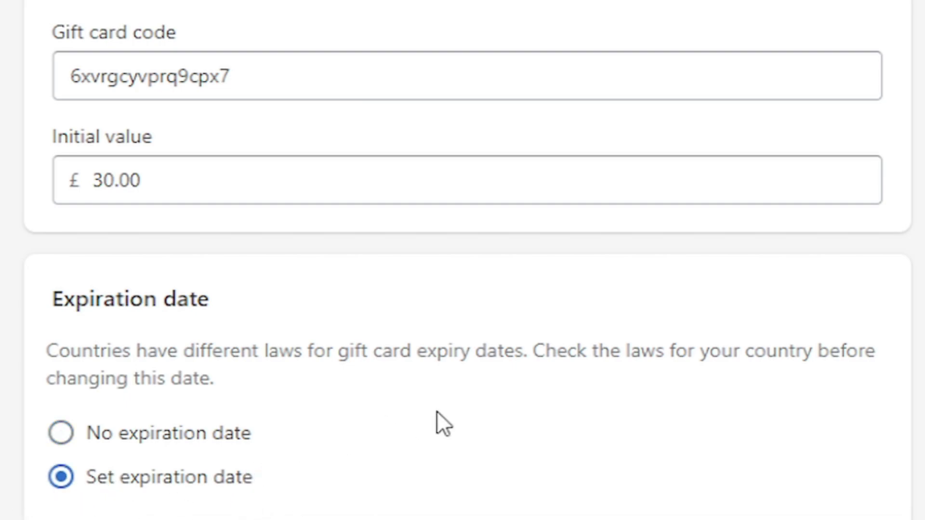
Choose No expiration date and highlight the find-or-create-a-customer explanation.
{"action": "left_click", "coordinate": [236, 432]}
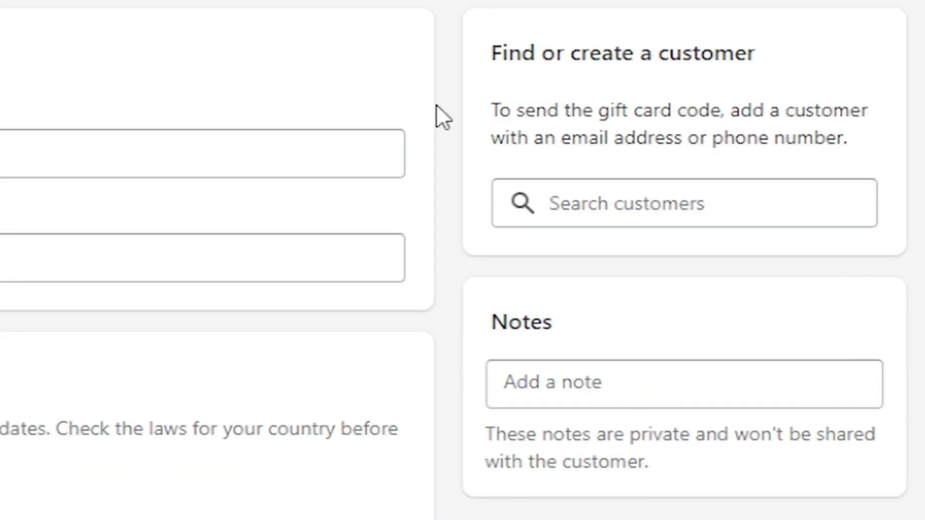
{"action": "left_click_drag", "start_coordinate": [493, 52], "coordinate": [737, 50]}
{"action": "left_click", "coordinate": [695, 52]}
{"action": "left_click_drag", "start_coordinate": [492, 109], "coordinate": [721, 105]}
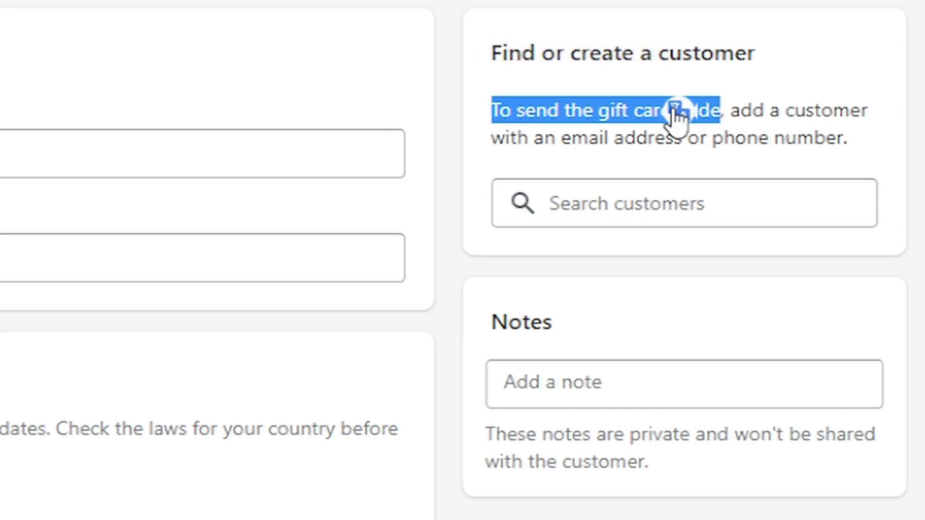
{"action": "double_click", "coordinate": [774, 110]}
{"action": "left_click", "coordinate": [630, 108]}
{"action": "left_click_drag", "start_coordinate": [536, 109], "coordinate": [721, 138]}
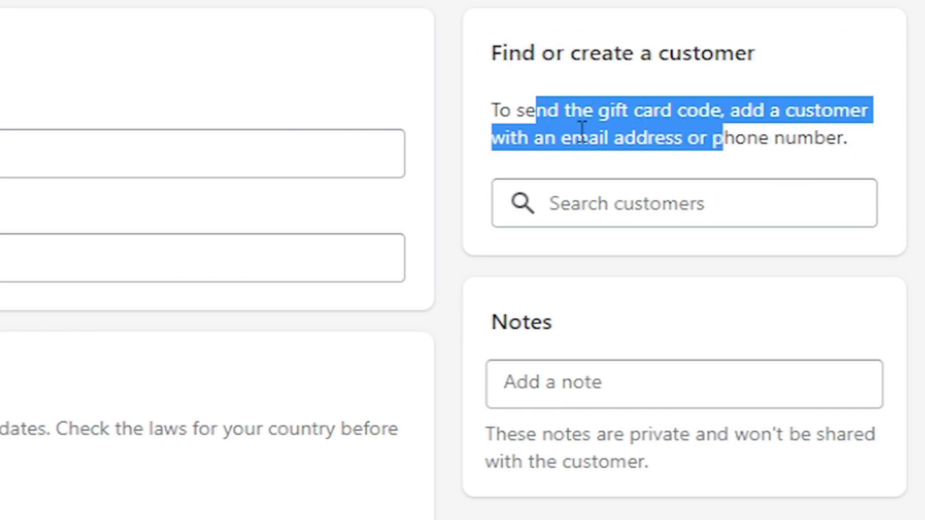
Open the customer lookup, leaving the private notes field empty.
{"action": "left_click", "coordinate": [611, 205]}
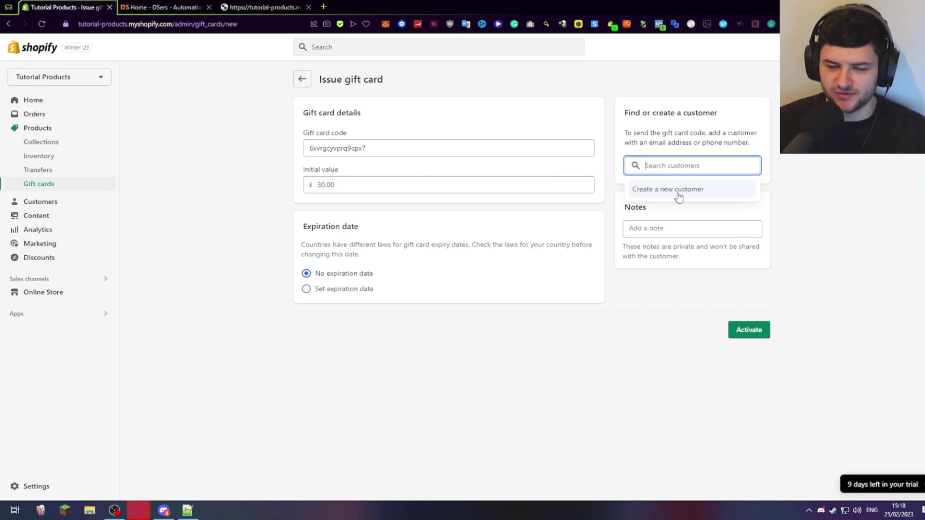
{"action": "left_click", "coordinate": [661, 230]}
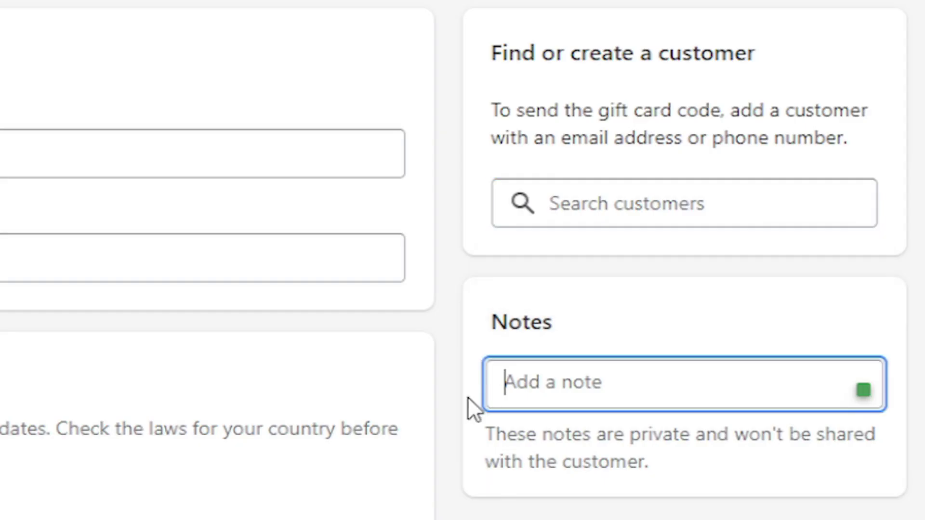
{"action": "left_click", "coordinate": [600, 424]}
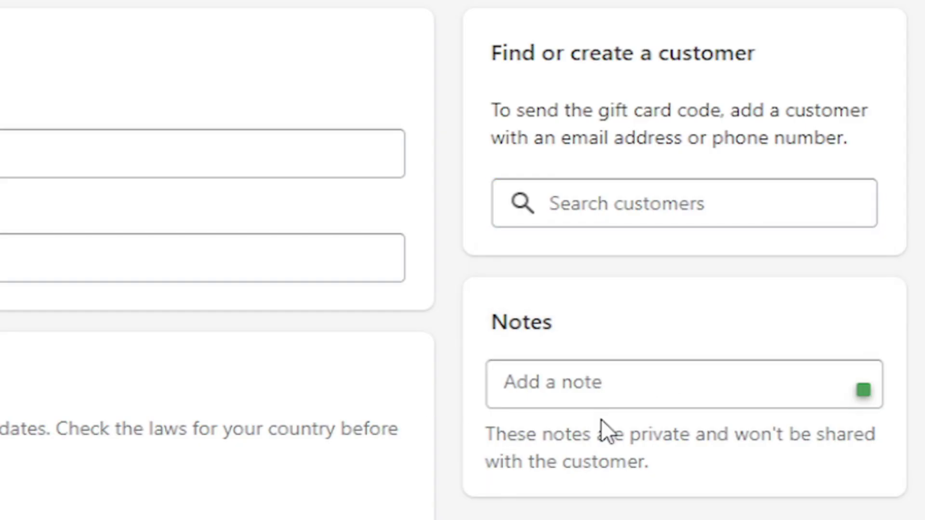
{"action": "left_click", "coordinate": [660, 395]}
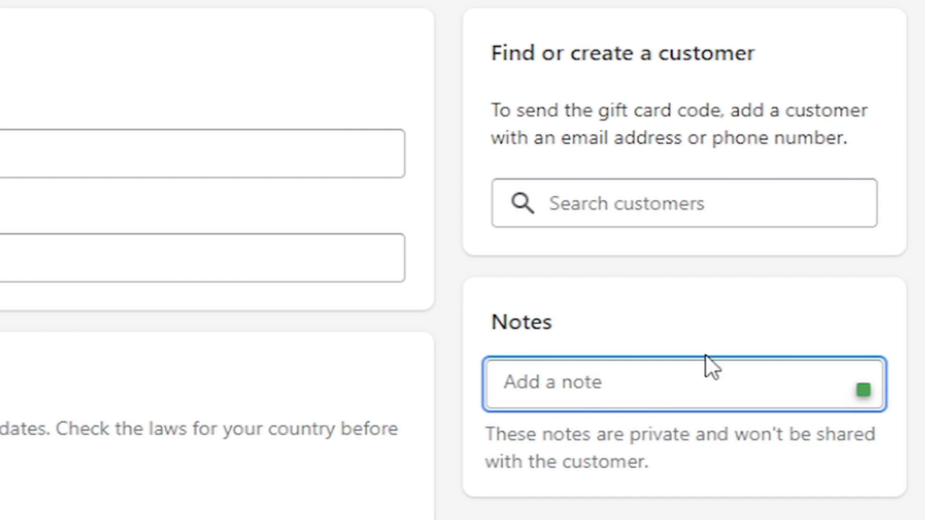
{"action": "left_click", "coordinate": [740, 334]}
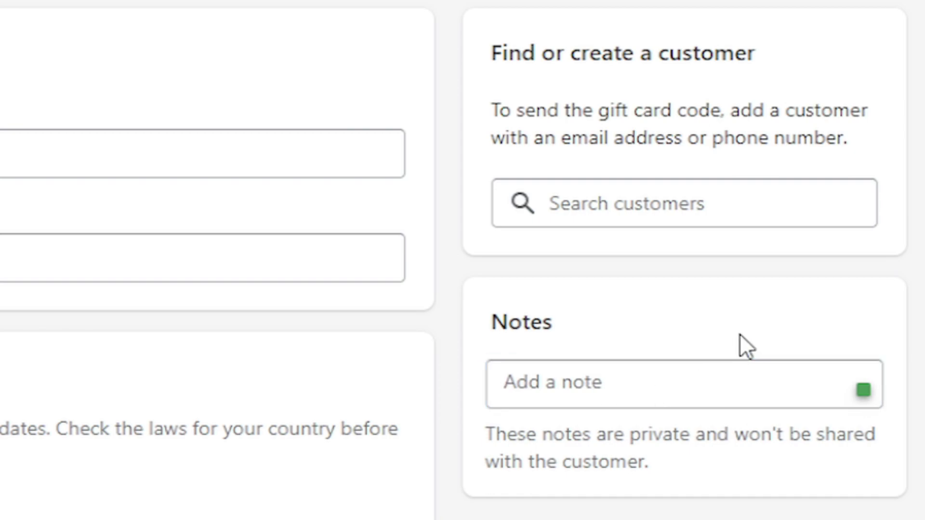
{"action": "left_click", "coordinate": [618, 201]}
Choose Create a new customer and enter the recipient's first and last name.
{"action": "left_click", "coordinate": [630, 267]}
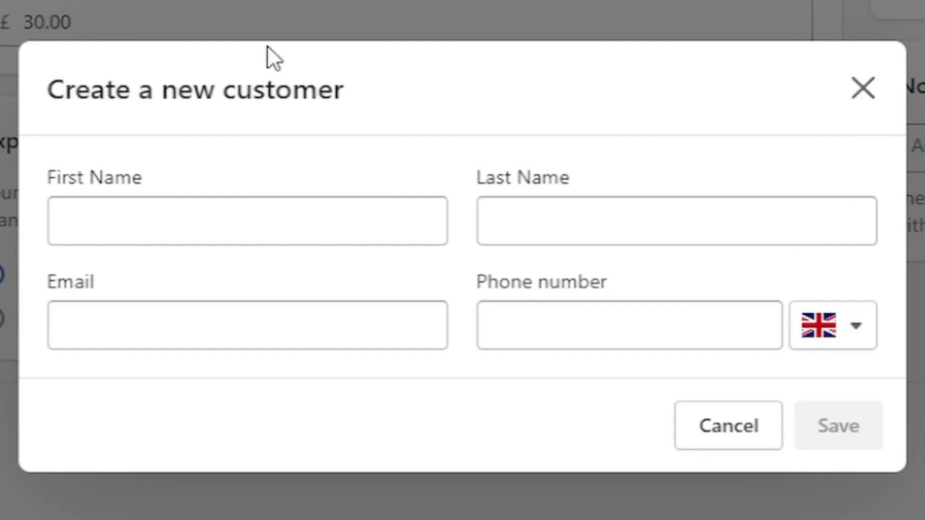
{"action": "left_click", "coordinate": [213, 235]}
{"action": "type", "text": "Paul"}
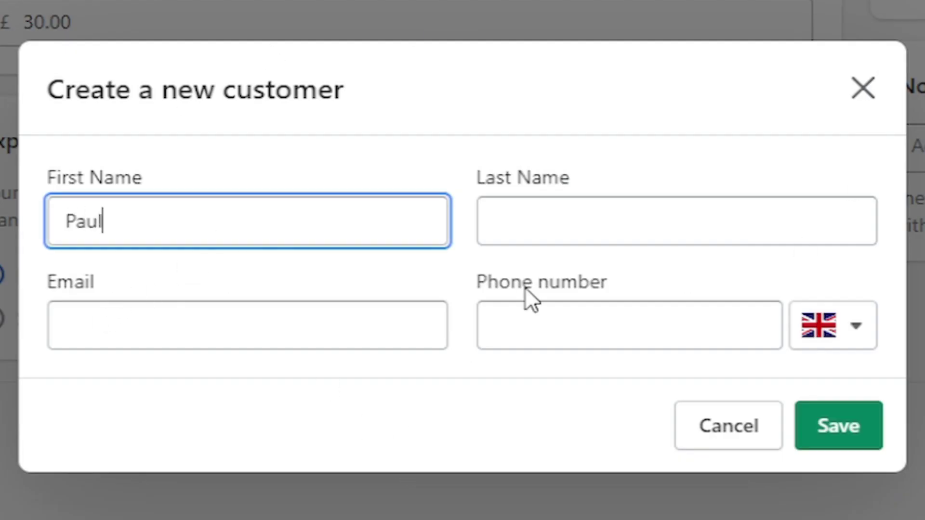
{"action": "key", "text": "Tab"}
{"action": "type", "text": "Test"}
Enter the customer's e-mail, leave the phone empty, and save them as recipient.
{"action": "key", "text": "Tab"}
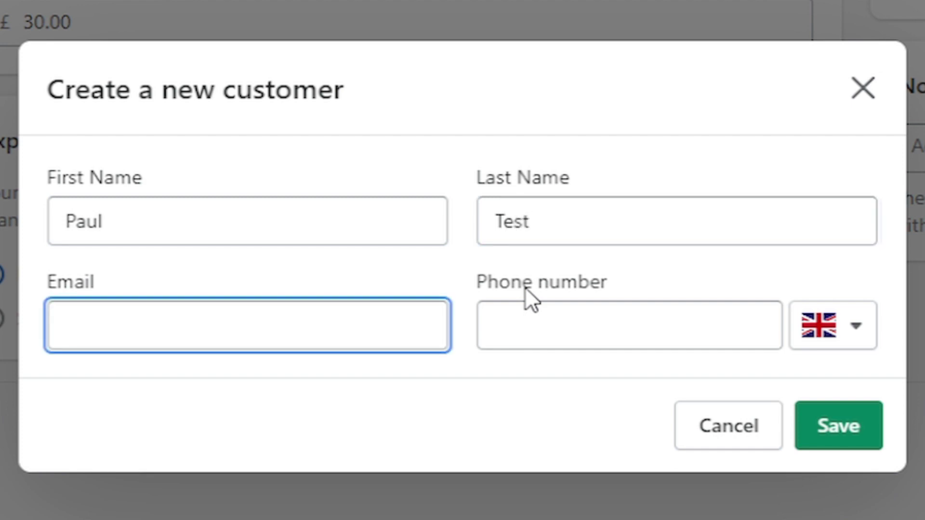
{"action": "type", "text": "test123@gmail.com"}
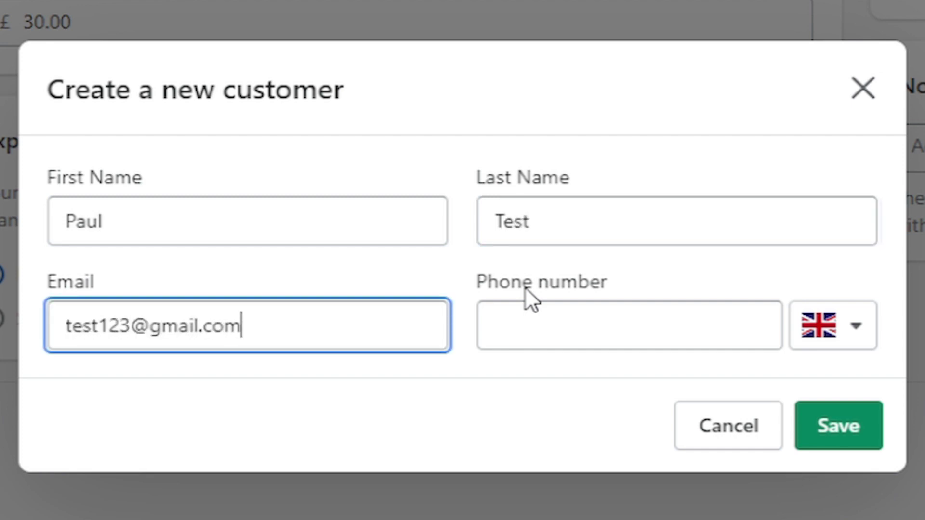
{"action": "key", "text": "Tab"}
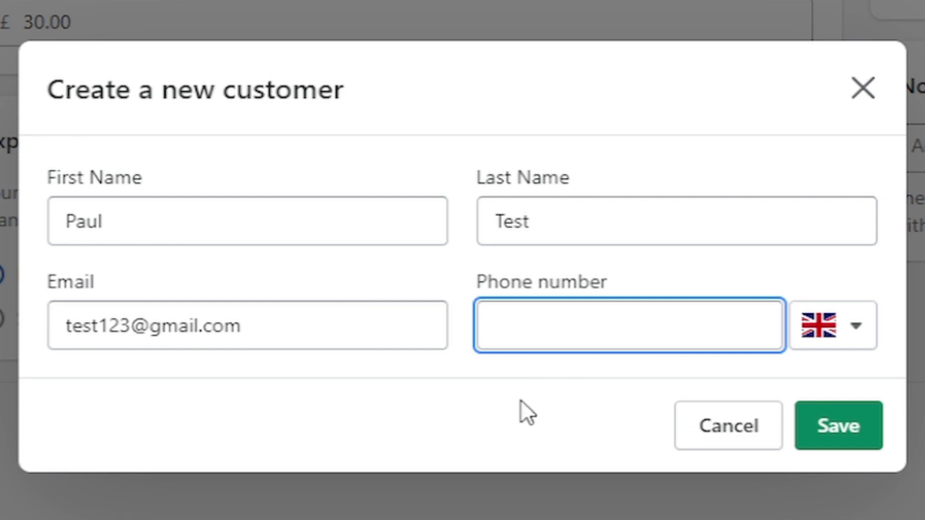
{"action": "left_click", "coordinate": [503, 365]}
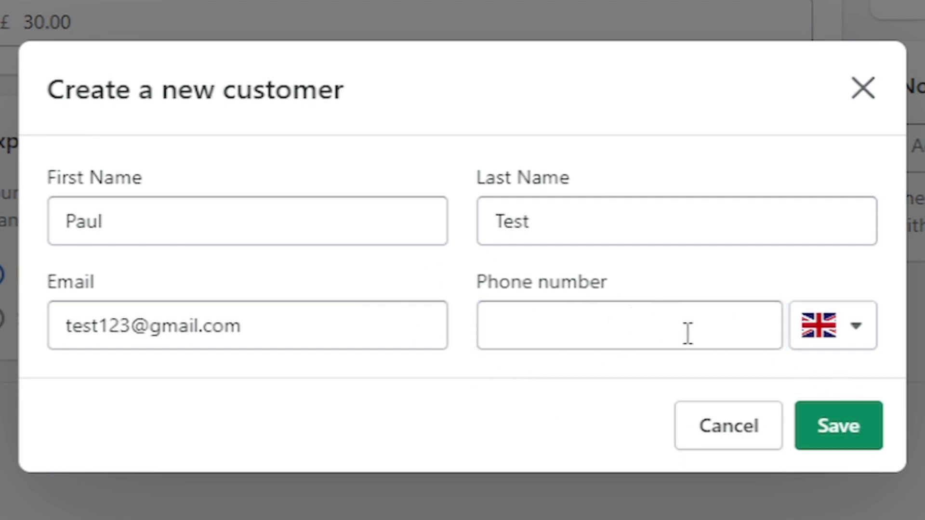
{"action": "left_click", "coordinate": [867, 436]}
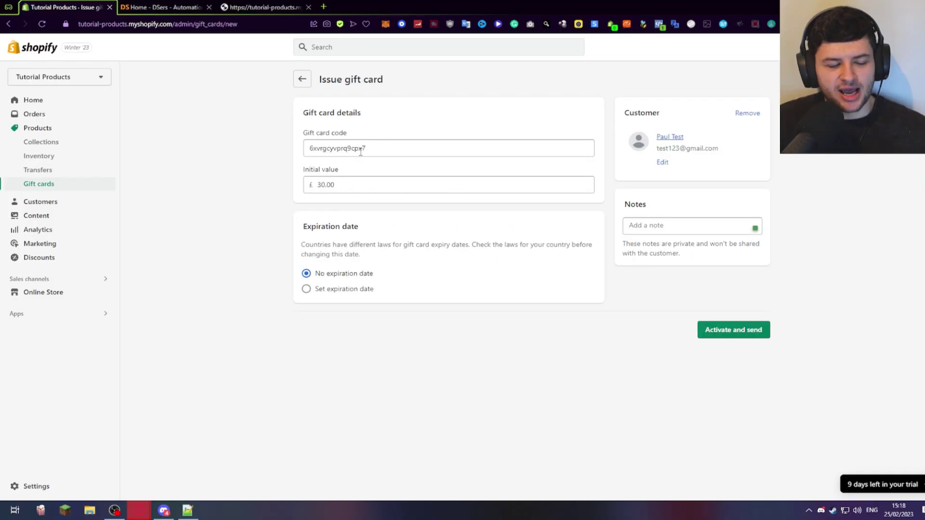
Select and inspect the generated gift card code.
{"action": "left_click", "coordinate": [366, 149]}
{"action": "double_click", "coordinate": [378, 147]}
{"action": "left_click", "coordinate": [385, 146]}
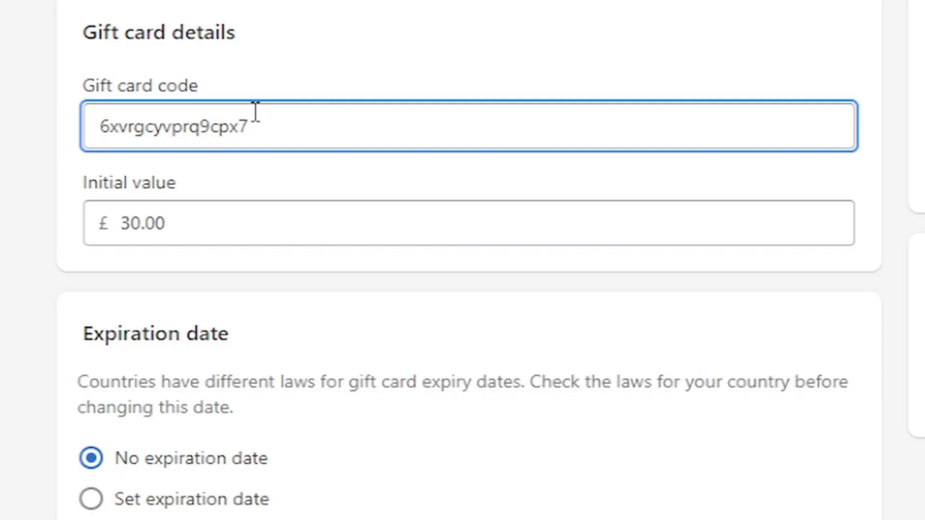
{"action": "double_click", "coordinate": [255, 111]}
{"action": "left_click", "coordinate": [281, 68]}
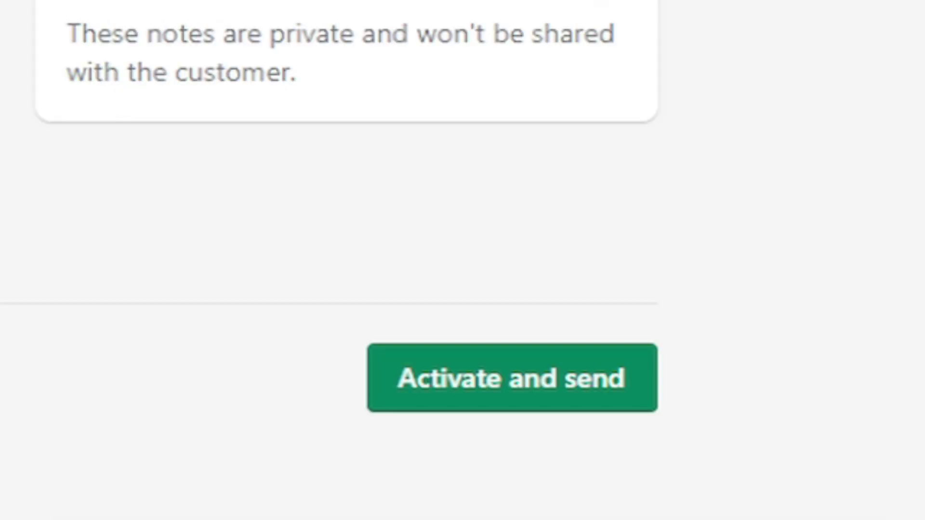
Try Activate and send, hit the trial-shop customer error, and return to Gift cards.
{"action": "left_click", "coordinate": [520, 388]}
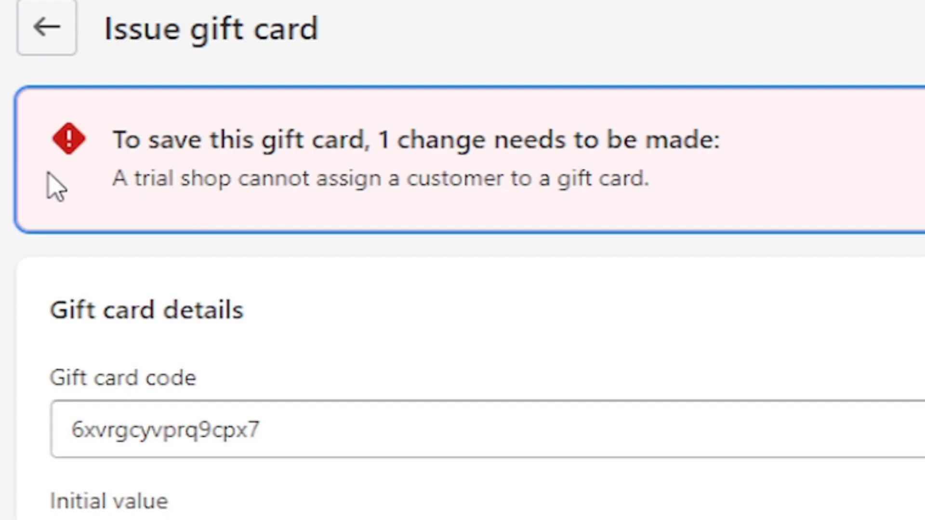
{"action": "left_click_drag", "start_coordinate": [45, 181], "coordinate": [631, 212]}
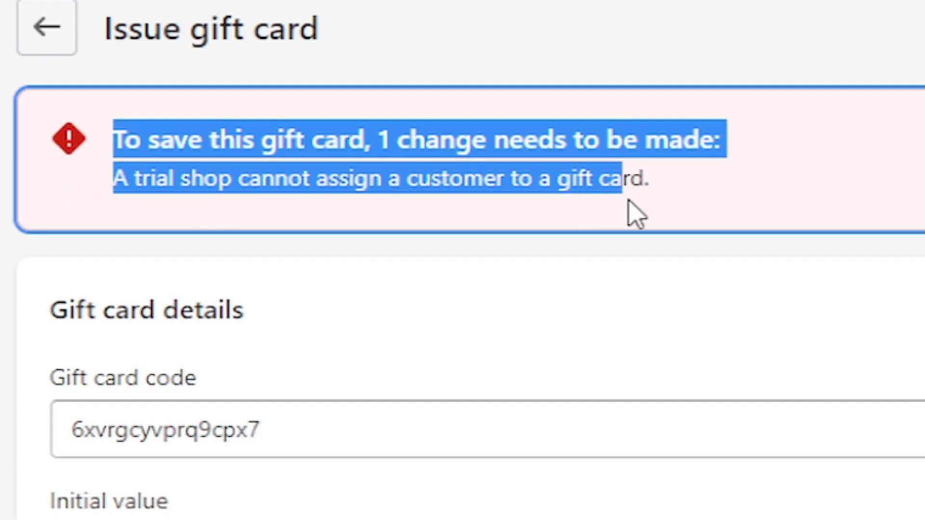
{"action": "left_click", "coordinate": [278, 178]}
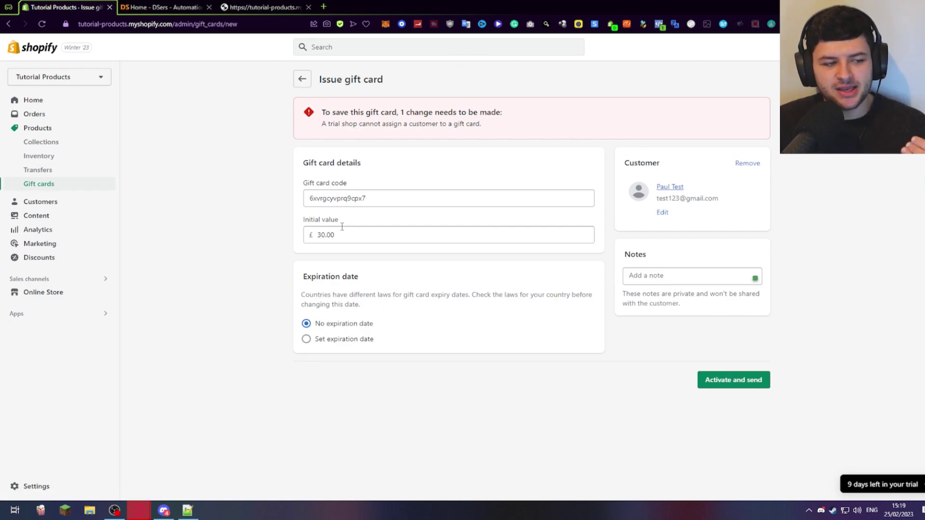
{"action": "left_click_drag", "start_coordinate": [340, 235], "coordinate": [289, 239]}
{"action": "left_click", "coordinate": [273, 239]}
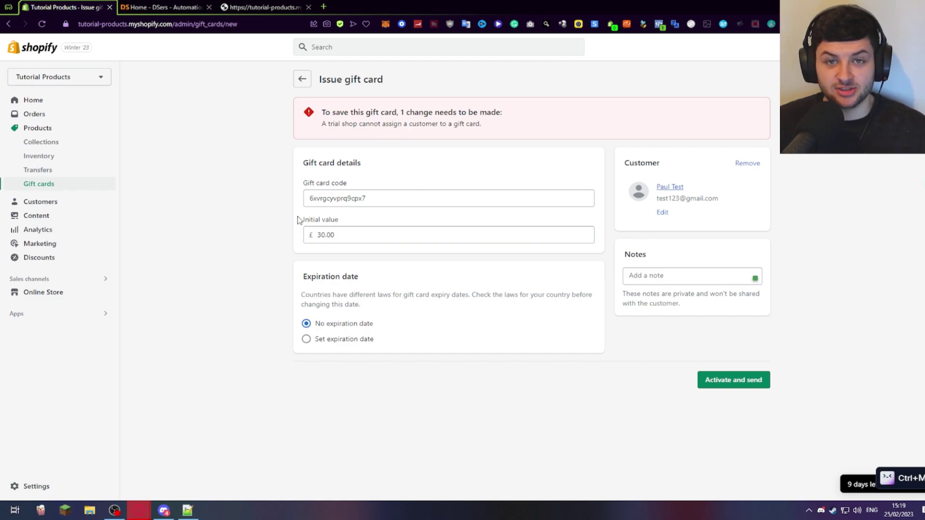
{"action": "left_click", "coordinate": [302, 79]}
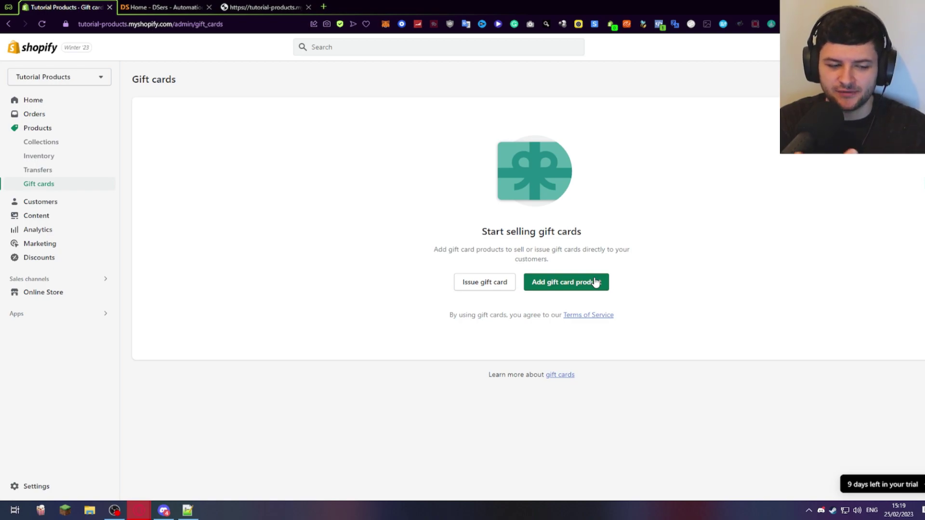
Create a new gift card product titled 'Tutorial Products Gift Card Credit'.
{"action": "left_click", "coordinate": [596, 282]}
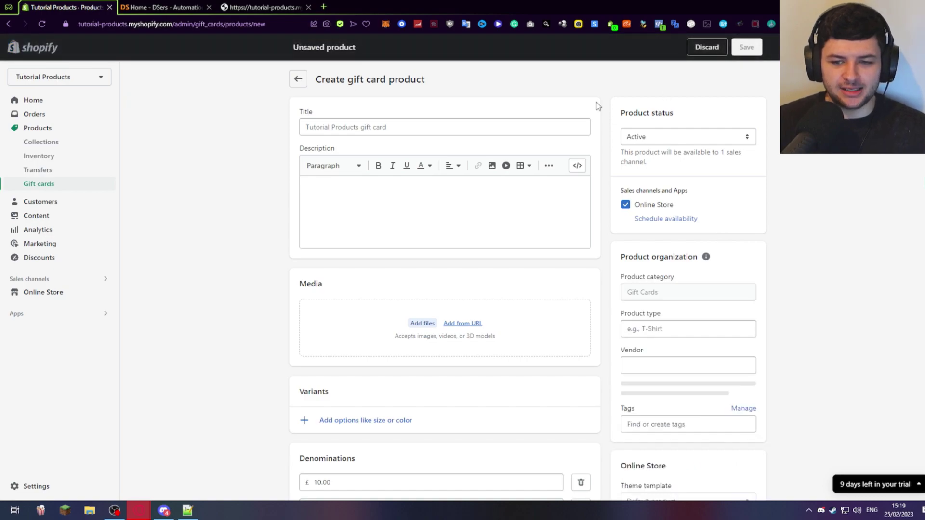
{"action": "left_click", "coordinate": [413, 127]}
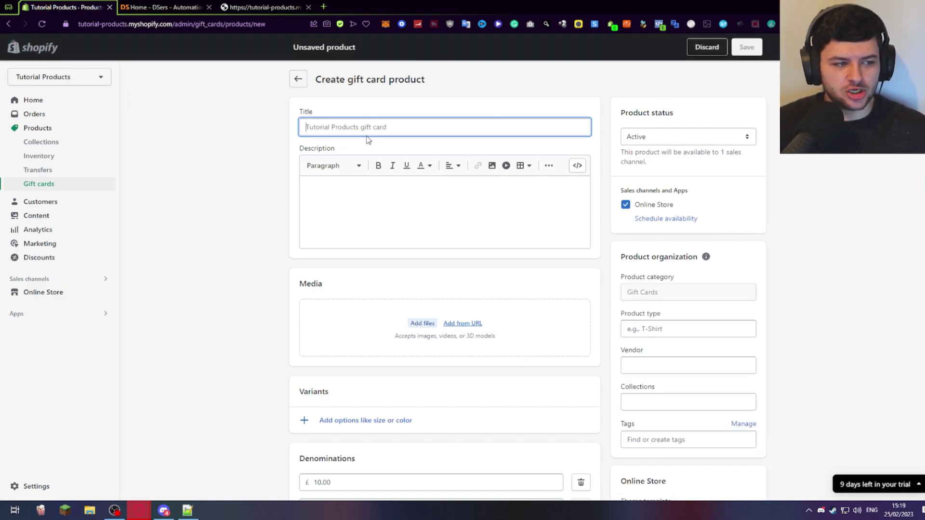
{"action": "type", "text": "Tutorial"}
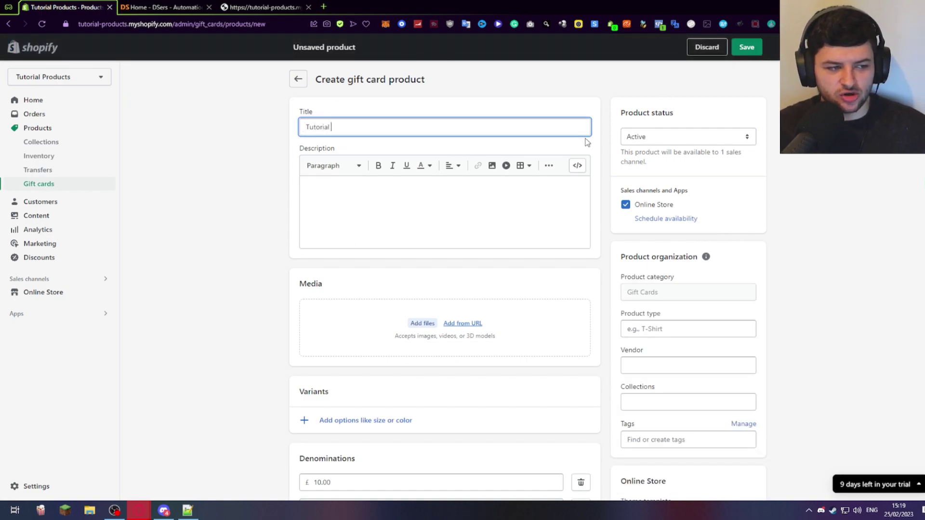
{"action": "type", "text": " Proeduc"}
{"action": "key", "text": "BackSpace"}
{"action": "key", "text": "BackSpace"}
{"action": "key", "text": "BackSpace"}
{"action": "key", "text": "BackSpace"}
{"action": "type", "text": "ducts G"}
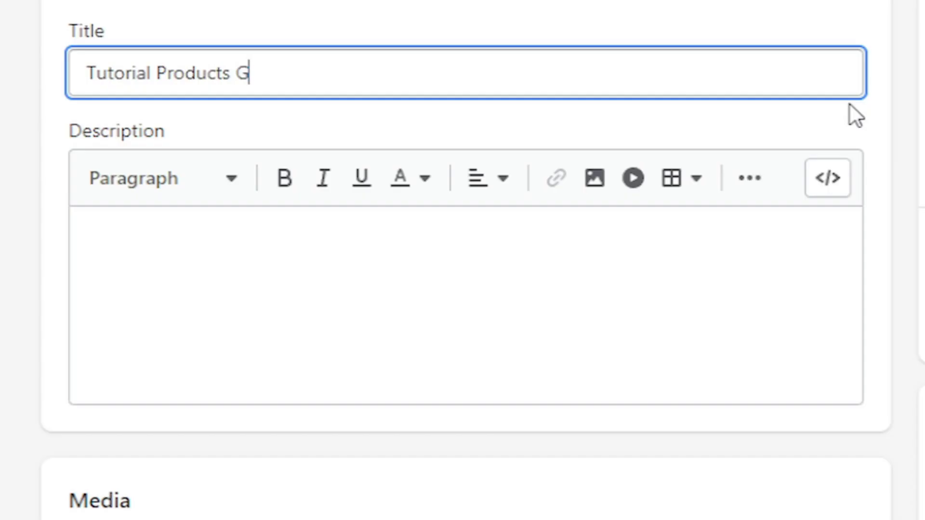
{"action": "type", "text": "ift Card Credit"}
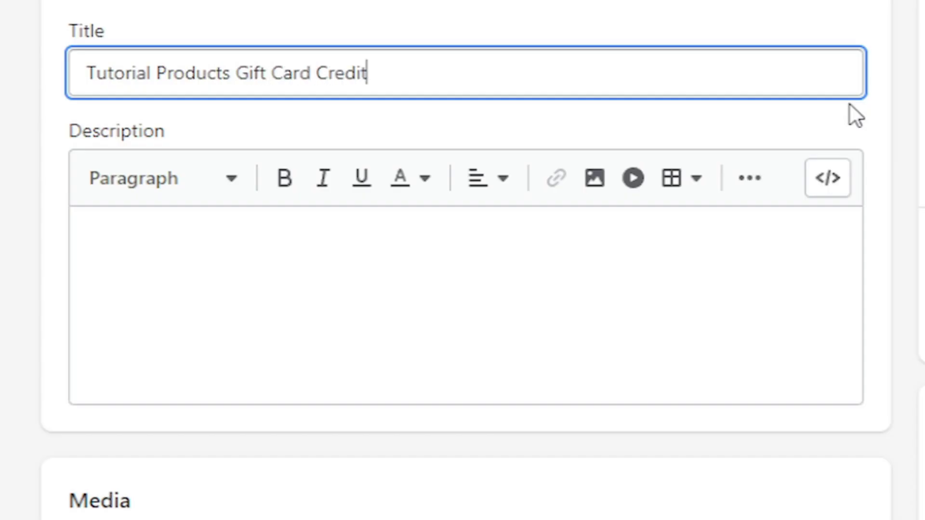
{"action": "key", "text": "Tab"}
Add the description '- Adds balance to your store credit to order any products from our catalogue'.
{"action": "left_click", "coordinate": [199, 278]}
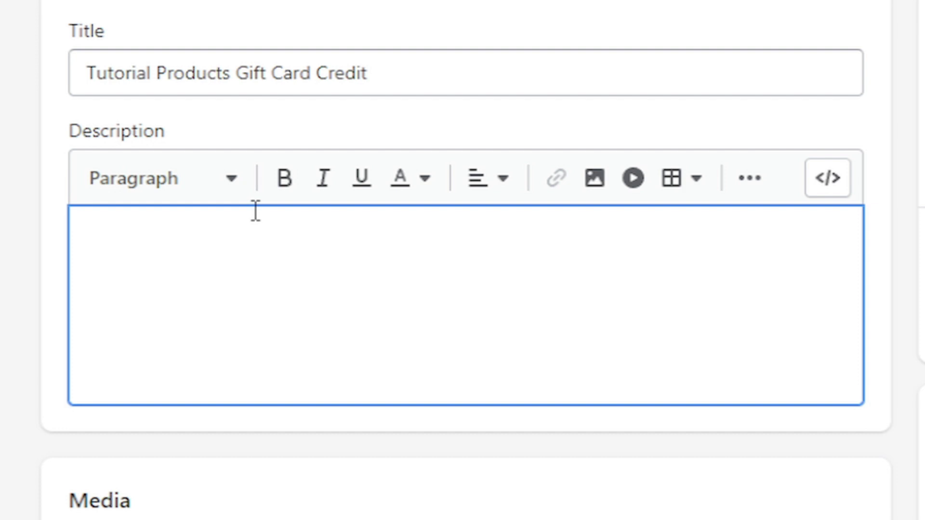
{"action": "type", "text": "- Add balance"}
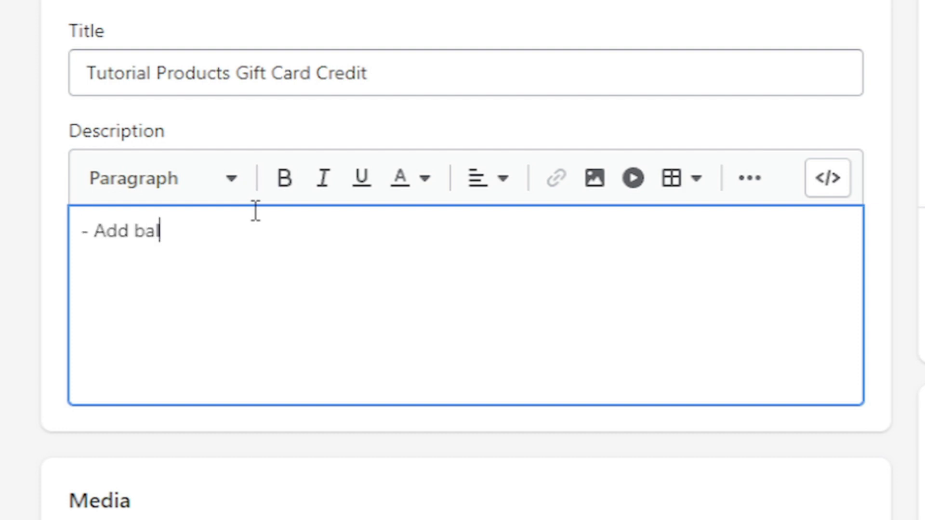
{"action": "key", "text": "BackSpace"}
{"action": "key", "text": "BackSpace"}
{"action": "key", "text": "BackSpace"}
{"action": "key", "text": "BackSpace"}
{"action": "key", "text": "BackSpace"}
{"action": "key", "text": "BackSpace"}
{"action": "key", "text": "BackSpace"}
{"action": "key", "text": "BackSpace"}
{"action": "type", "text": "s ba"}
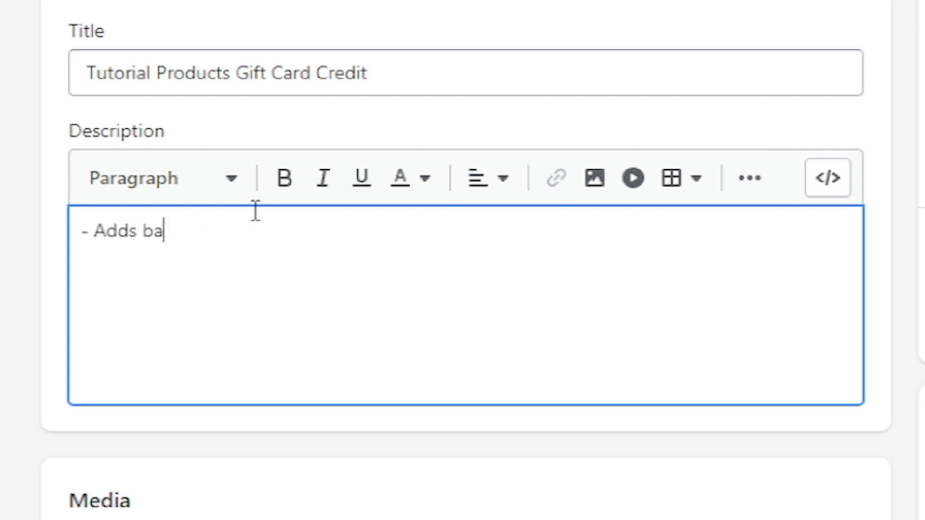
{"action": "type", "text": "lance to yo"}
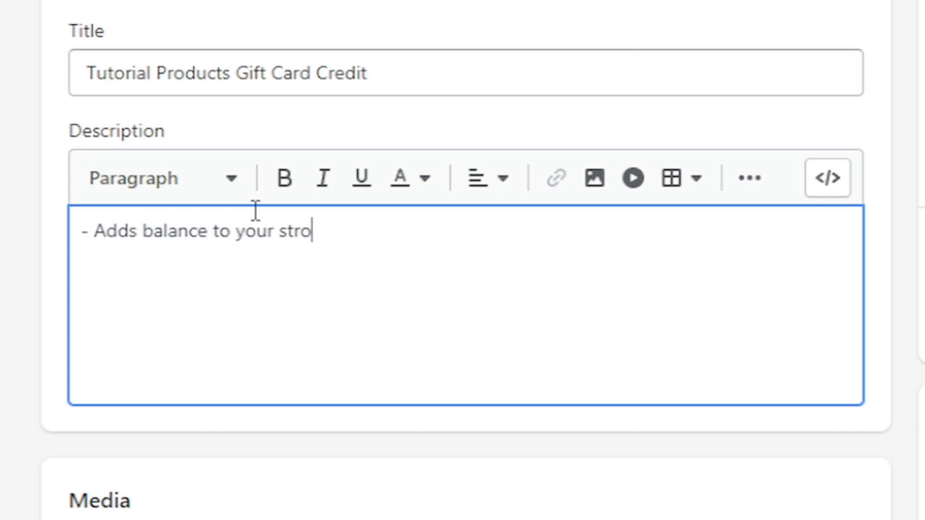
{"action": "type", "text": "ur store credit to order any products "}
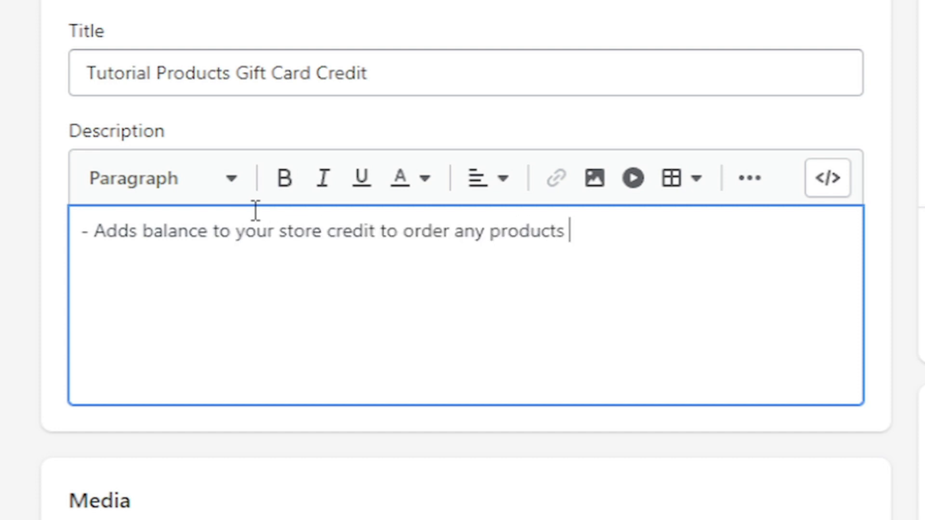
{"action": "type", "text": "from our castra"}
{"action": "key", "text": "BackSpace"}
{"action": "key", "text": "BackSpace"}
{"action": "key", "text": "BackSpace"}
{"action": "key", "text": "BackSpace"}
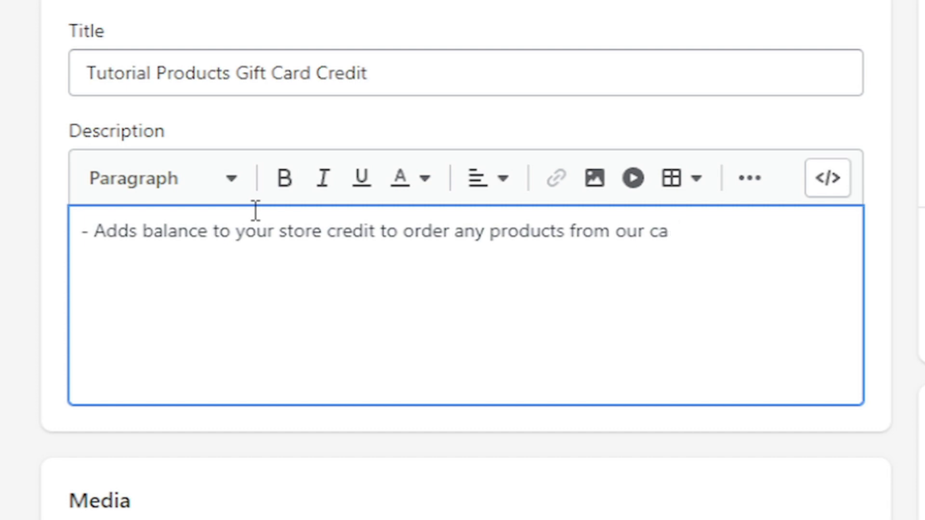
{"action": "type", "text": "talogue"}
{"action": "left_click", "coordinate": [270, 414]}
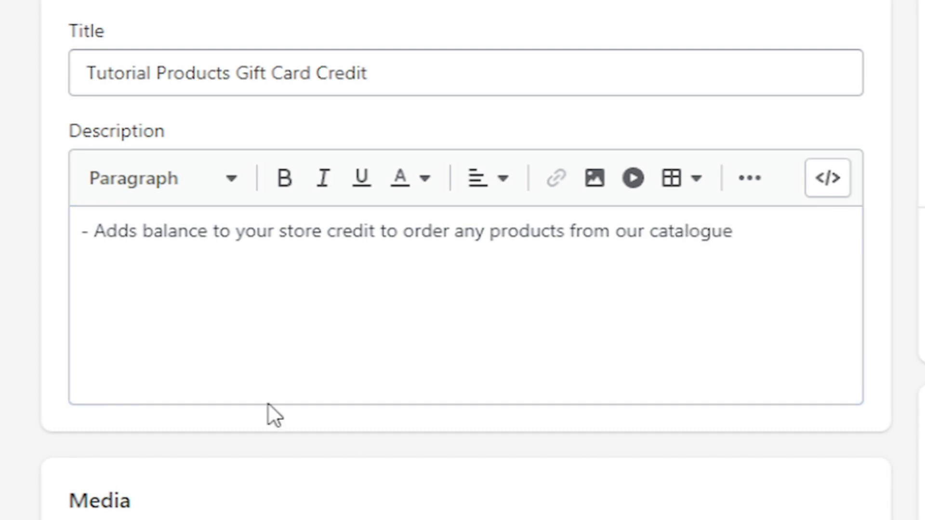
{"action": "scroll", "coordinate": [328, 424], "scroll_direction": "down", "scroll_amount": 5}
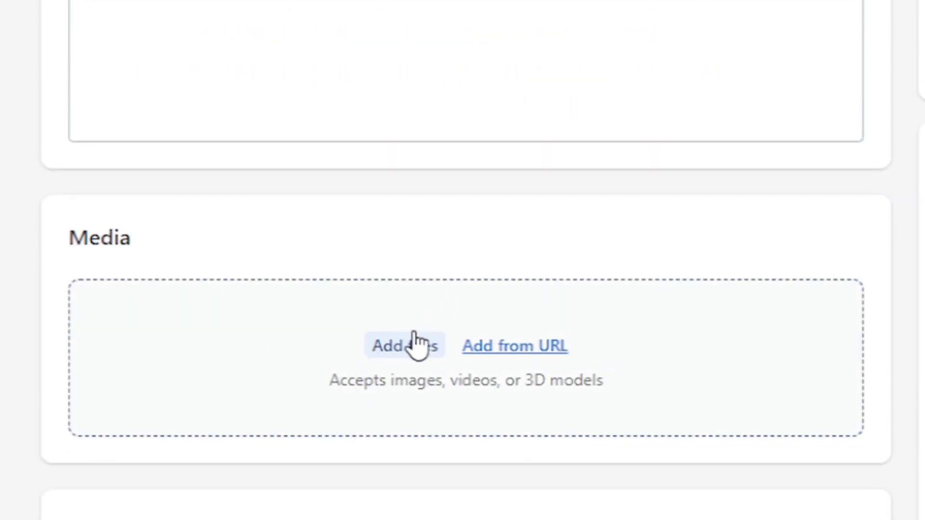
{"action": "scroll", "coordinate": [136, 407], "scroll_direction": "down", "scroll_amount": 5}
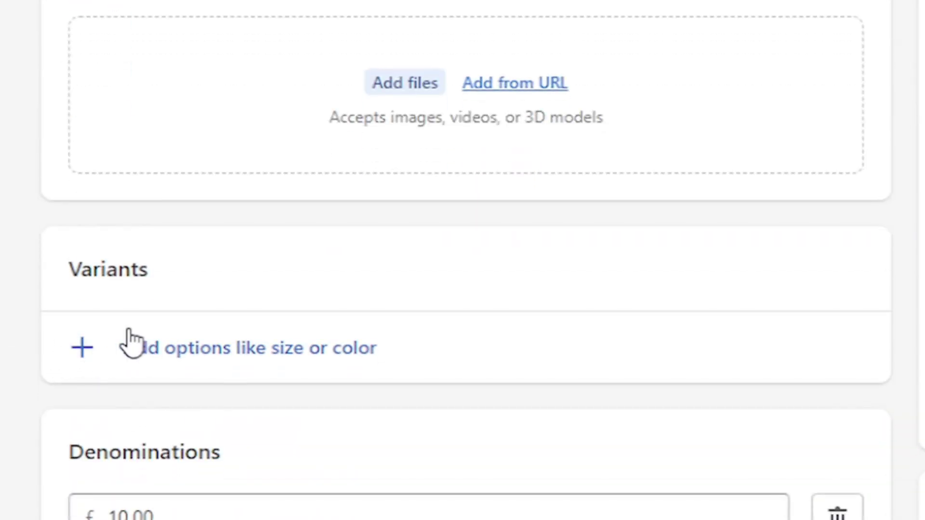
{"action": "scroll", "coordinate": [318, 429], "scroll_direction": "down", "scroll_amount": 6}
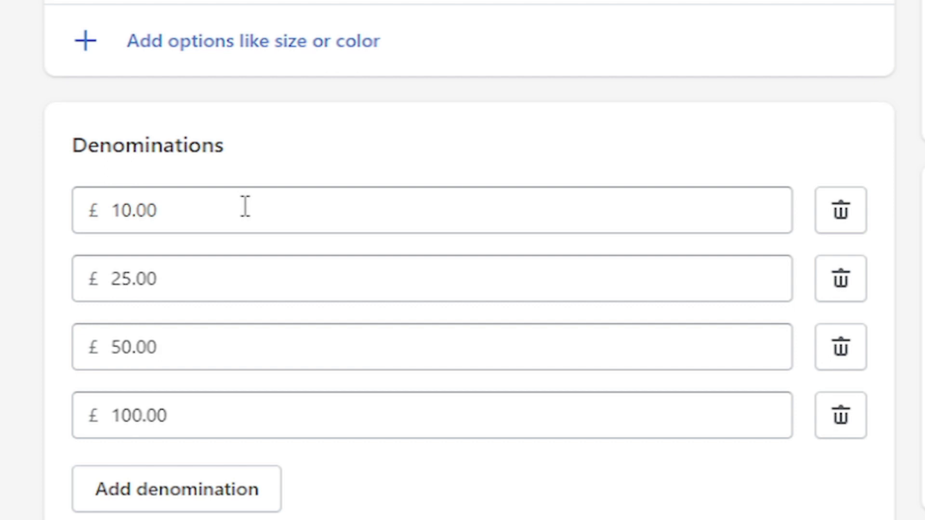
Review the £10.00 denomination and add a new 500 denomination below the existing ones.
{"action": "double_click", "coordinate": [235, 206]}
{"action": "left_click_drag", "start_coordinate": [85, 145], "coordinate": [434, 163]}
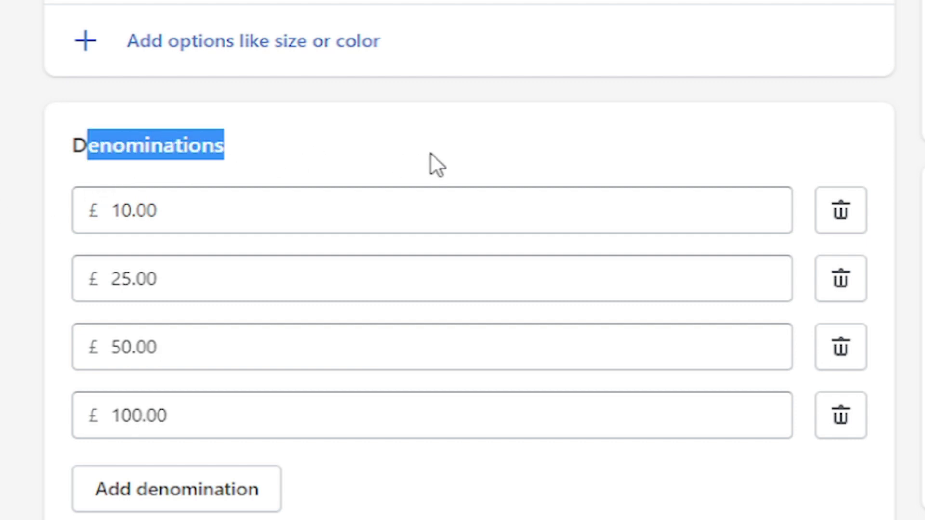
{"action": "left_click", "coordinate": [392, 140]}
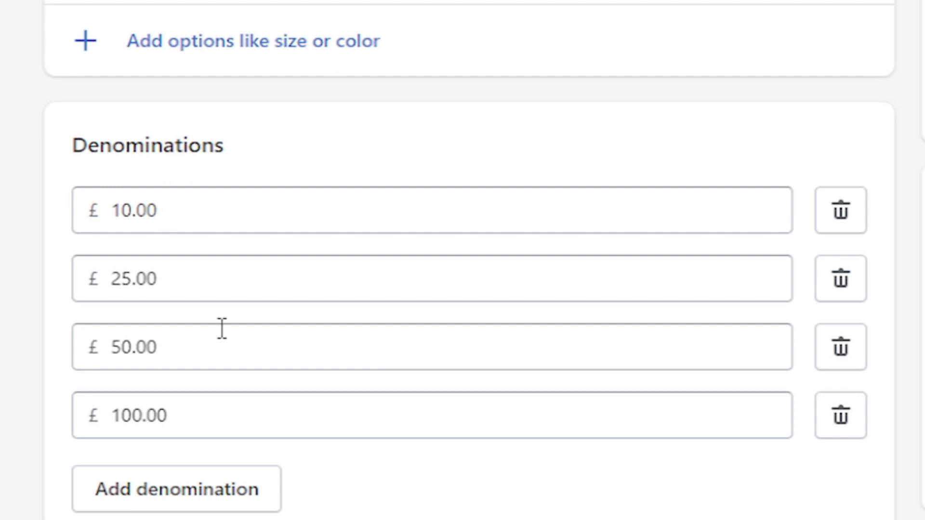
{"action": "left_click", "coordinate": [193, 489]}
{"action": "type", "text": "500"}
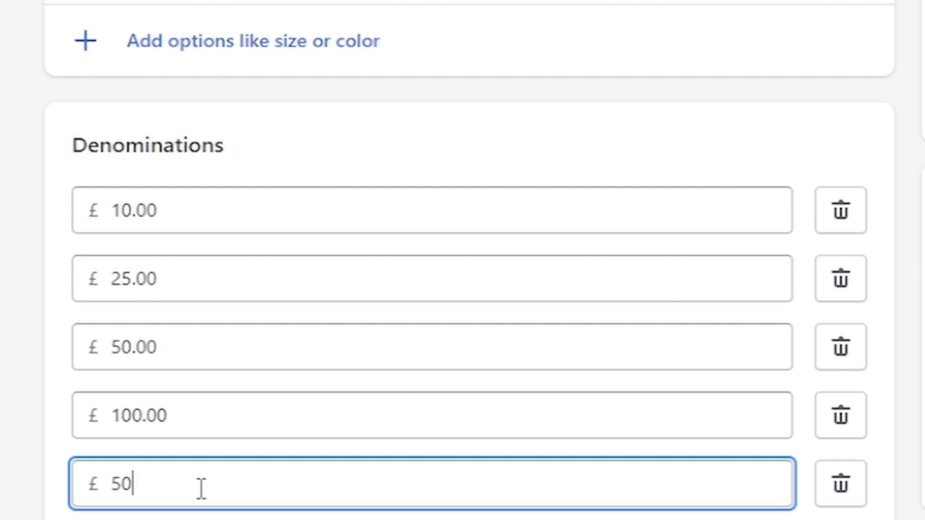
{"action": "key", "text": "Tab"}
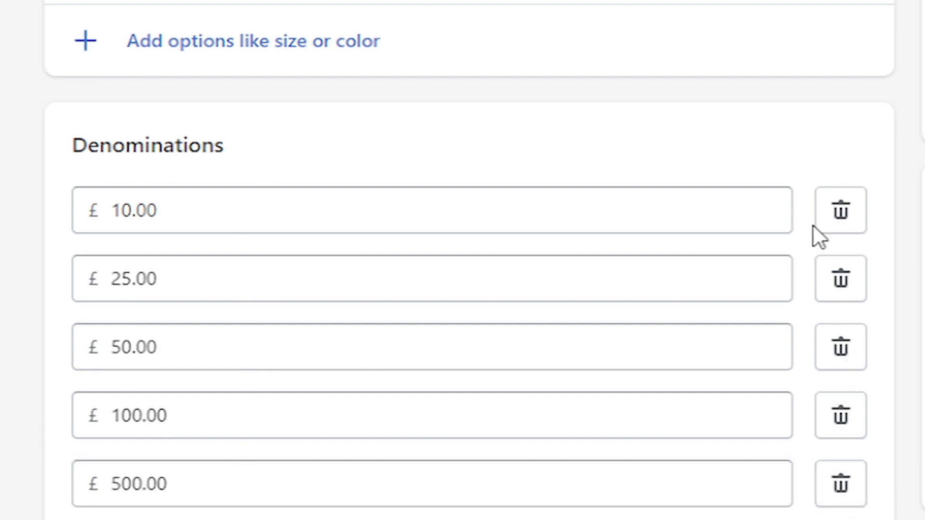
{"action": "scroll", "coordinate": [815, 443], "scroll_direction": "down", "scroll_amount": 2}
Review the search engine description and keep the product status as Active.
{"action": "scroll", "coordinate": [314, 479], "scroll_direction": "down", "scroll_amount": 10}
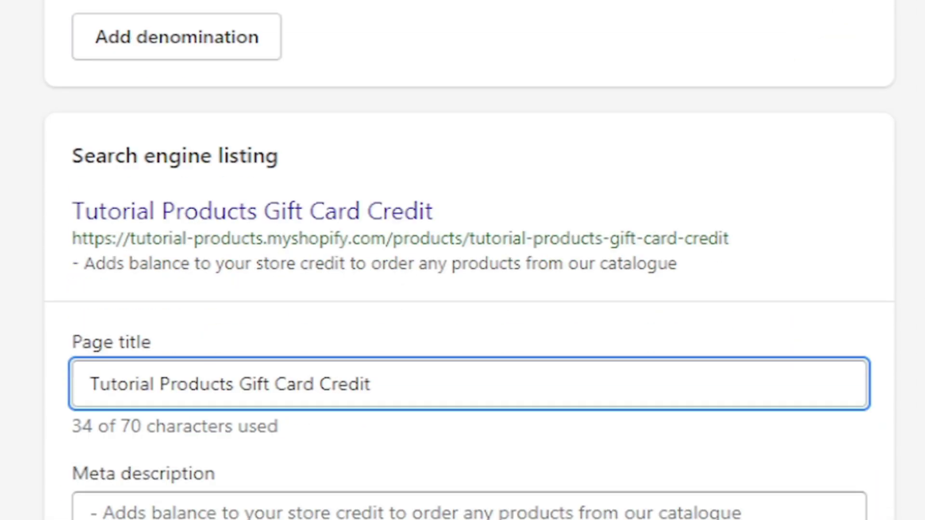
{"action": "left_click", "coordinate": [314, 430]}
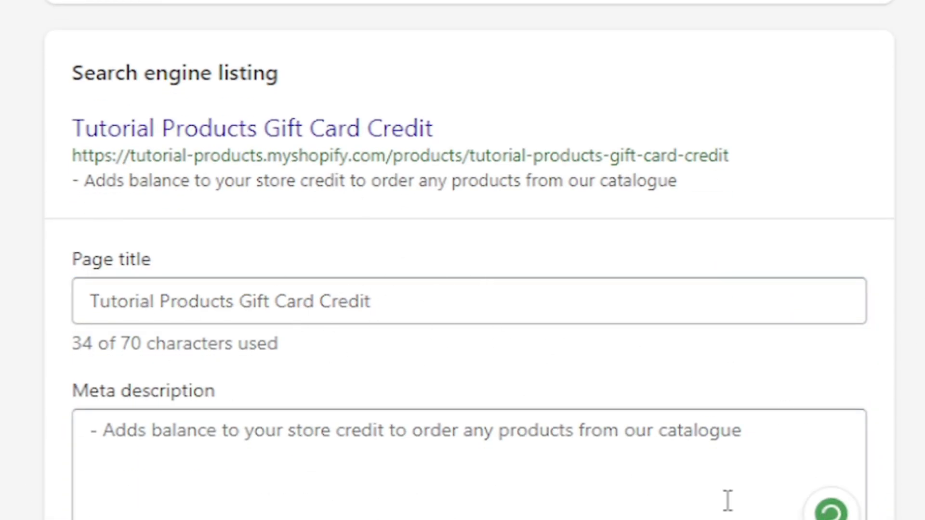
{"action": "scroll", "coordinate": [727, 500], "scroll_direction": "up", "scroll_amount": 10}
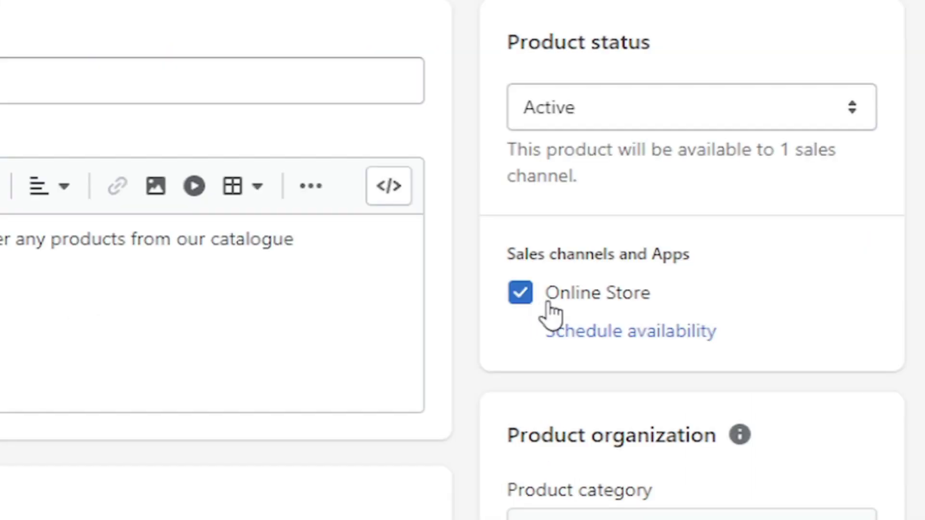
{"action": "left_click", "coordinate": [616, 101]}
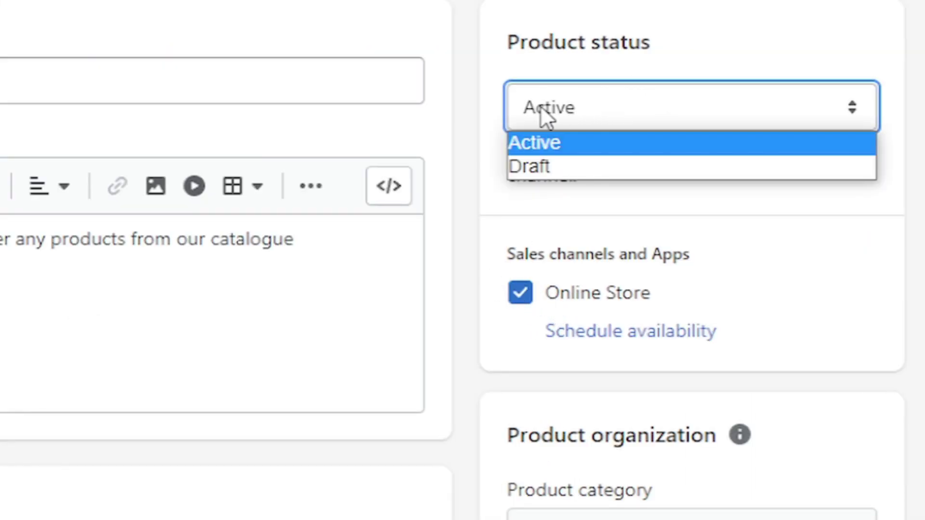
{"action": "left_click", "coordinate": [569, 125]}
Enter 'Gift Card' as the product type and try assigning a 'Gift Cards' collection.
{"action": "scroll", "coordinate": [644, 371], "scroll_direction": "down", "scroll_amount": 5}
{"action": "left_click", "coordinate": [512, 367]}
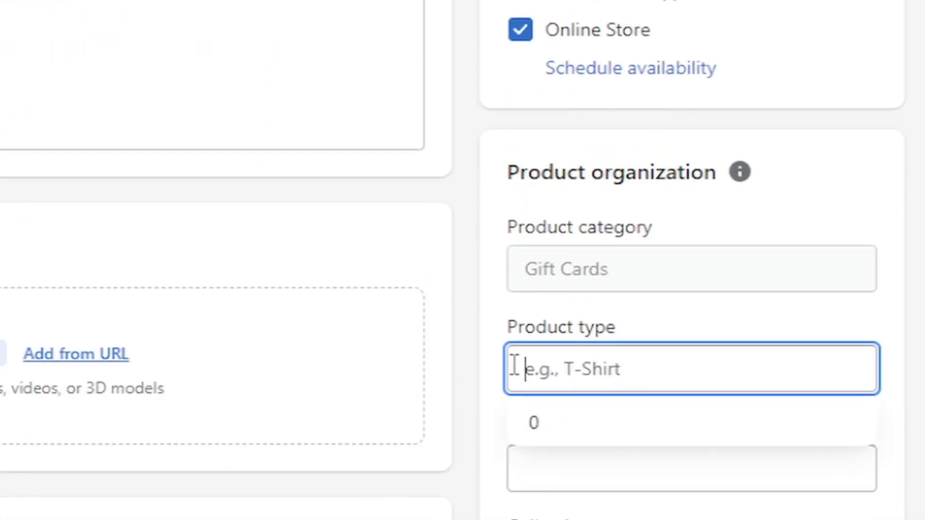
{"action": "type", "text": "G"}
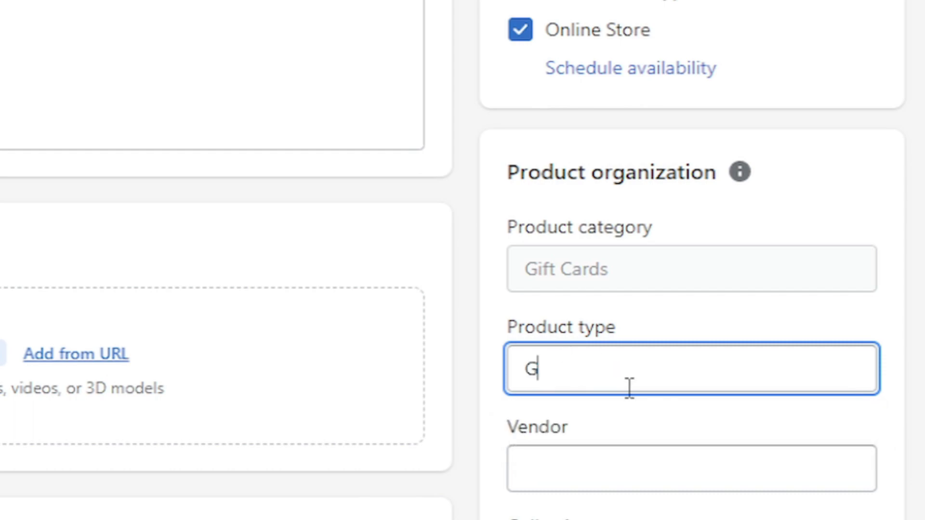
{"action": "type", "text": "ift Card"}
{"action": "scroll", "coordinate": [626, 400], "scroll_direction": "down", "scroll_amount": 3}
{"action": "left_click", "coordinate": [623, 412]}
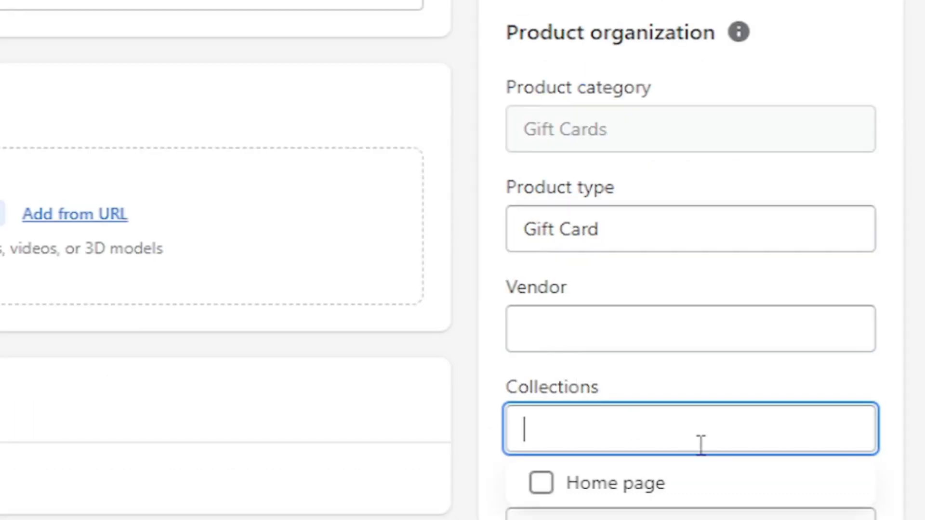
{"action": "type", "text": "Gift Cards"}
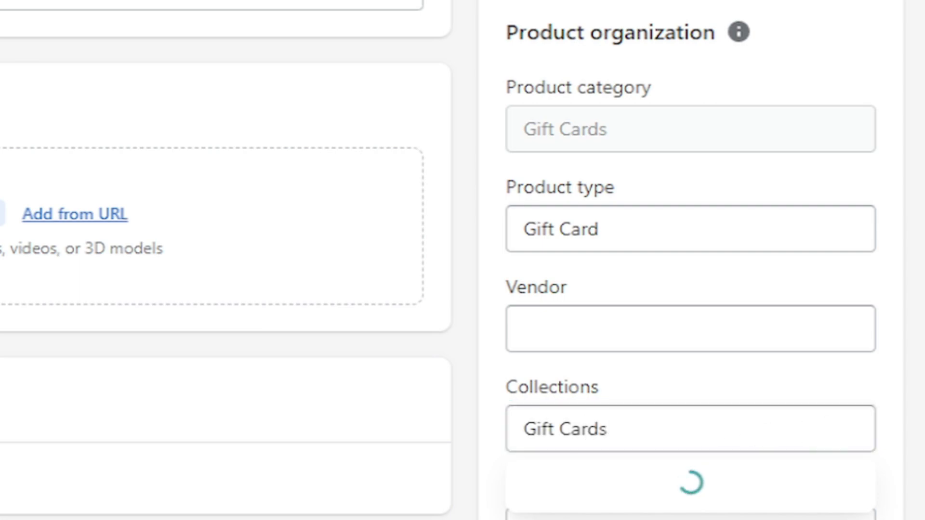
{"action": "left_click", "coordinate": [588, 495]}
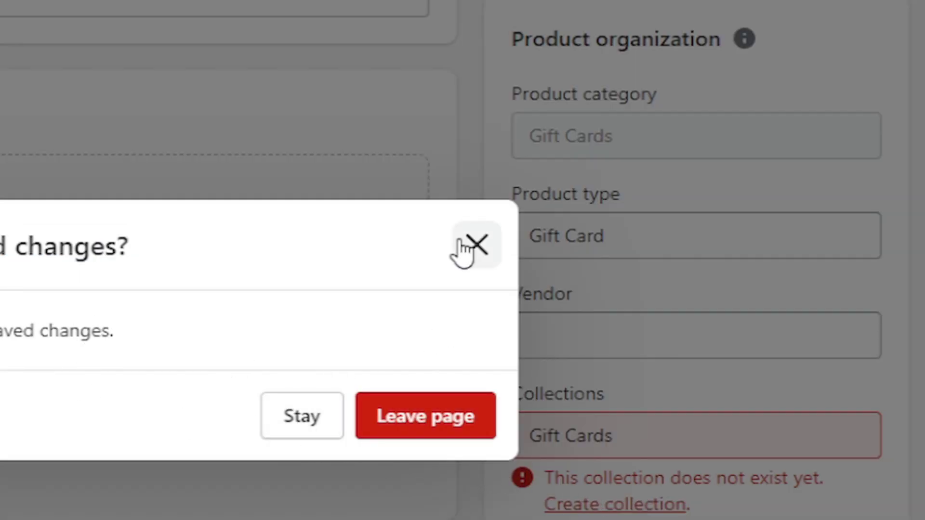
Dismiss the leave-page warning and clear the nonexistent 'Gift Cards' collection.
{"action": "left_click", "coordinate": [477, 245]}
{"action": "left_click", "coordinate": [656, 425]}
{"action": "key", "text": "ctrl+a"}
{"action": "key", "text": "BackSpace"}
Confirm the Gift Card product type, leave tags empty, and save the product.
{"action": "left_click", "coordinate": [641, 231]}
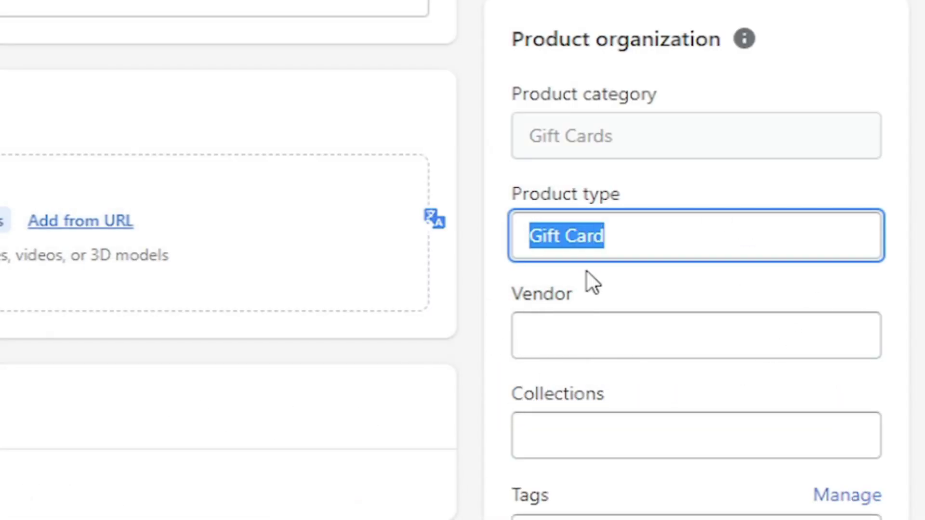
{"action": "left_click", "coordinate": [529, 518]}
{"action": "left_click", "coordinate": [891, 446]}
{"action": "scroll", "coordinate": [891, 445], "scroll_direction": "up", "scroll_amount": 5}
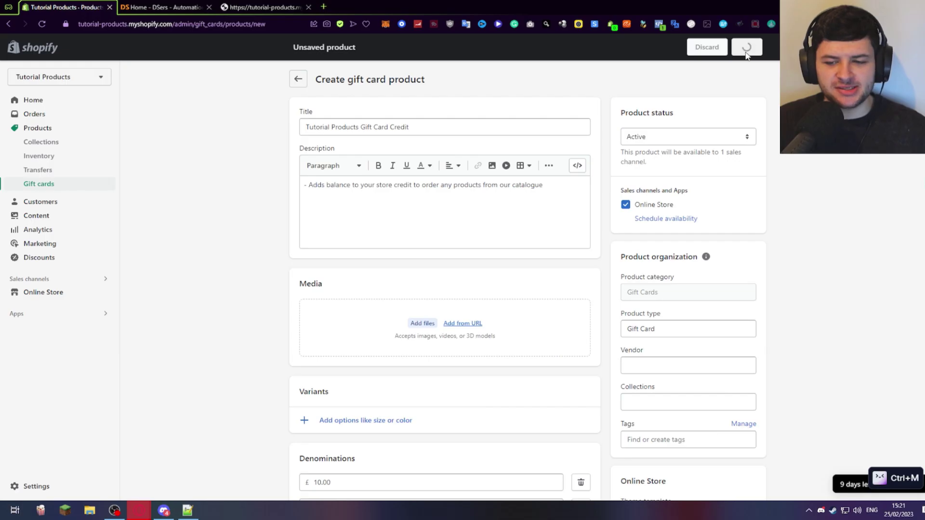
{"action": "left_click", "coordinate": [748, 45]}
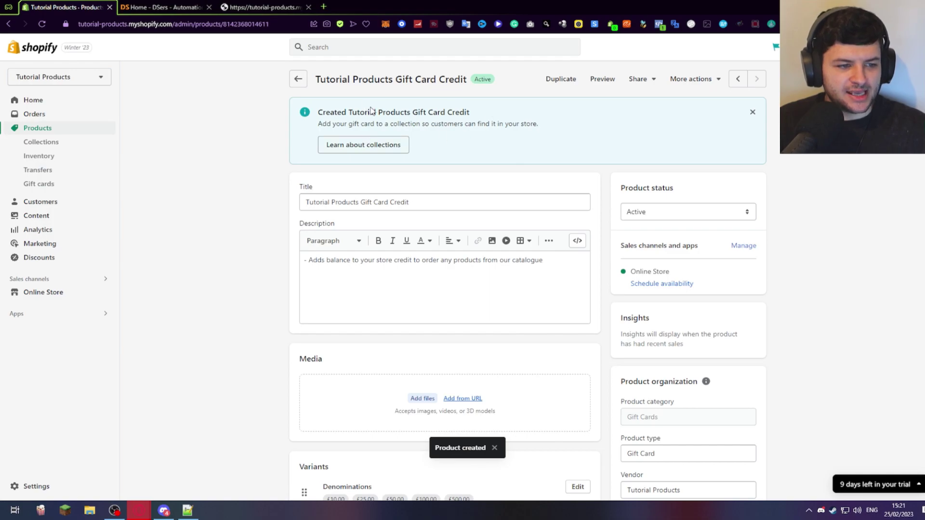
Preview the Tutorial Products Gift Card Credit page on the live storefront and scroll through it.
{"action": "left_click", "coordinate": [602, 78]}
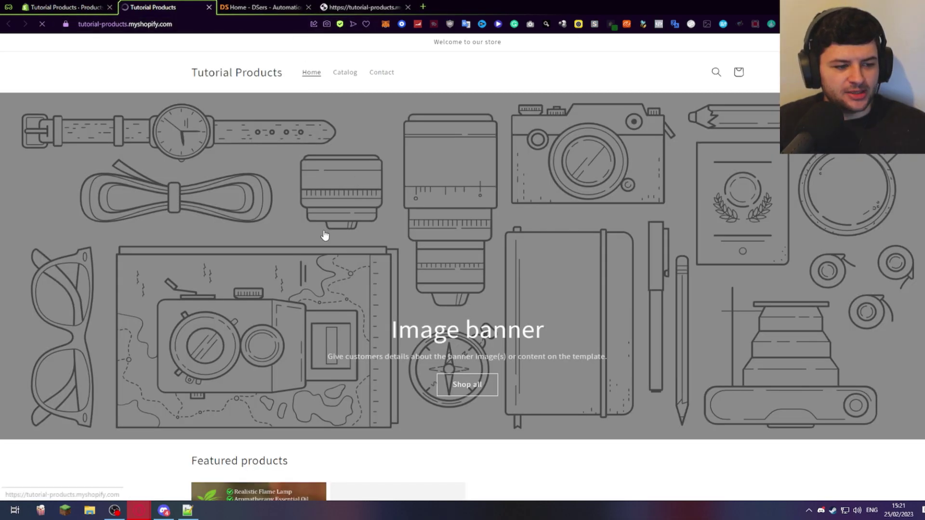
{"action": "scroll", "coordinate": [337, 193], "scroll_direction": "down", "scroll_amount": 5}
{"action": "scroll", "coordinate": [429, 174], "scroll_direction": "up", "scroll_amount": 5}
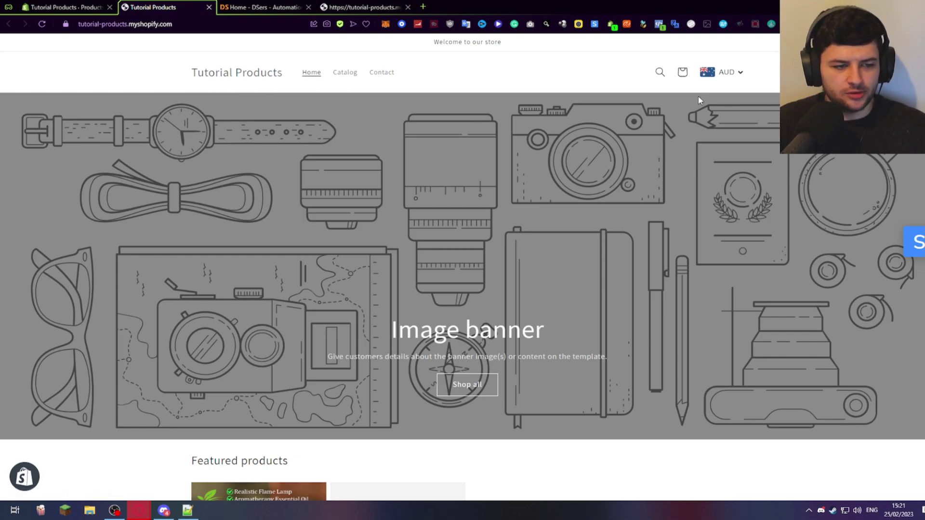
{"action": "scroll", "coordinate": [699, 100], "scroll_direction": "down", "scroll_amount": 5}
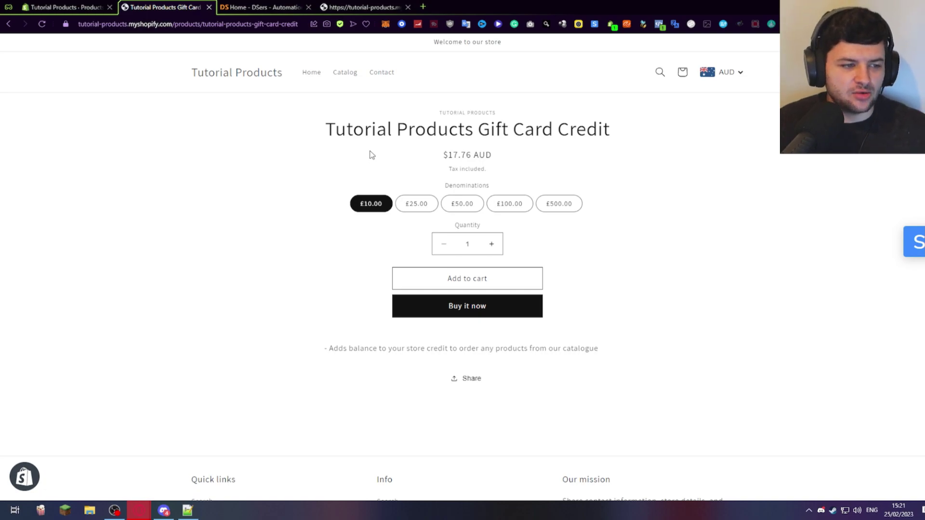
Switch the storefront currency from AUD to British Pound Sterling.
{"action": "left_click_drag", "start_coordinate": [318, 134], "coordinate": [696, 134]}
{"action": "left_click", "coordinate": [555, 129]}
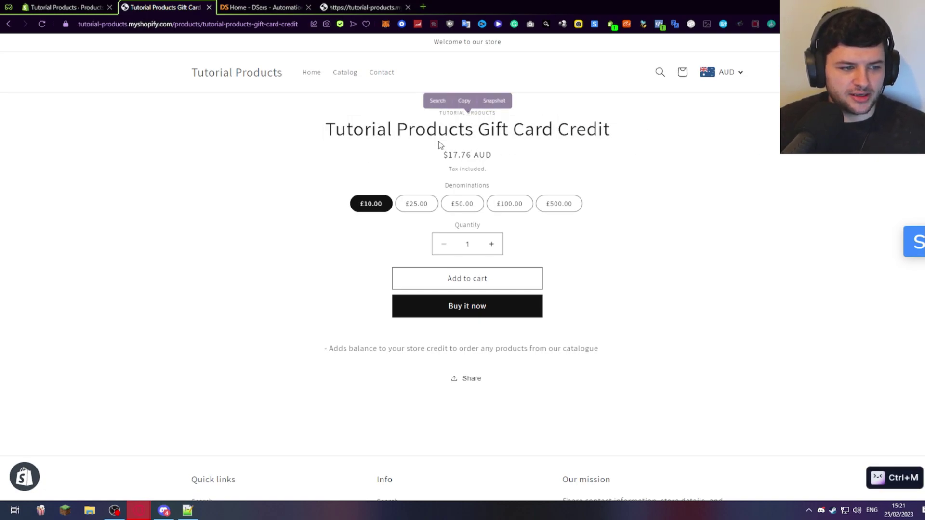
{"action": "left_click_drag", "start_coordinate": [448, 153], "coordinate": [588, 165]}
{"action": "left_click", "coordinate": [730, 71]}
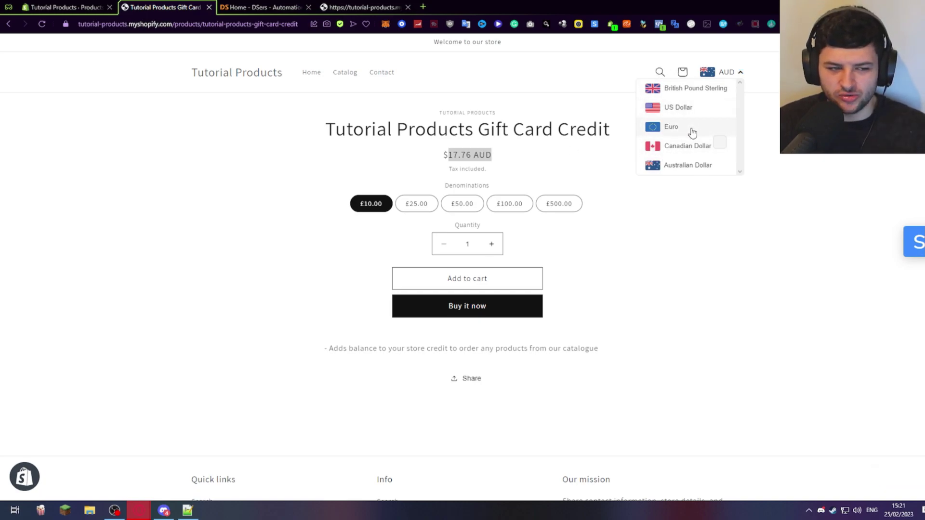
{"action": "left_click", "coordinate": [695, 89]}
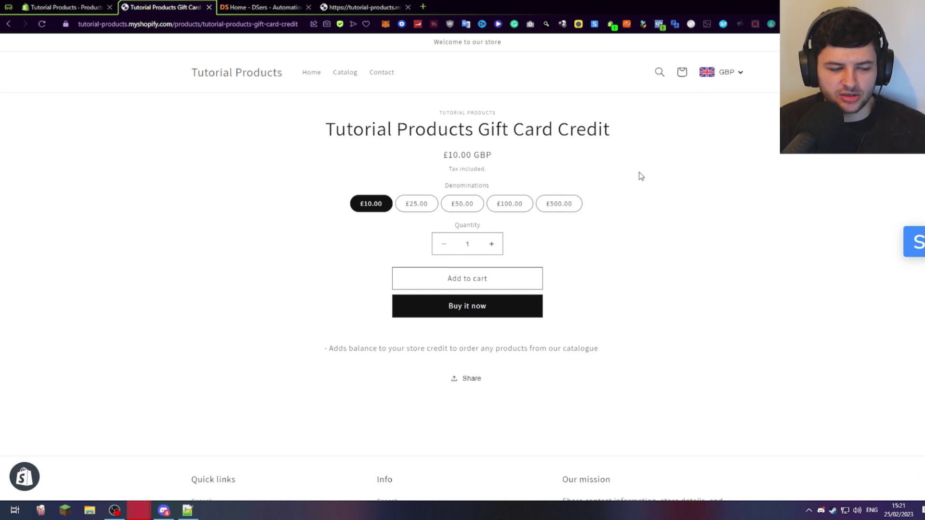
Step through the £25, £50 and £100 denominations, then add a £500.00 gift card to the cart.
{"action": "triple_click", "coordinate": [467, 157]}
{"action": "left_click", "coordinate": [466, 154]}
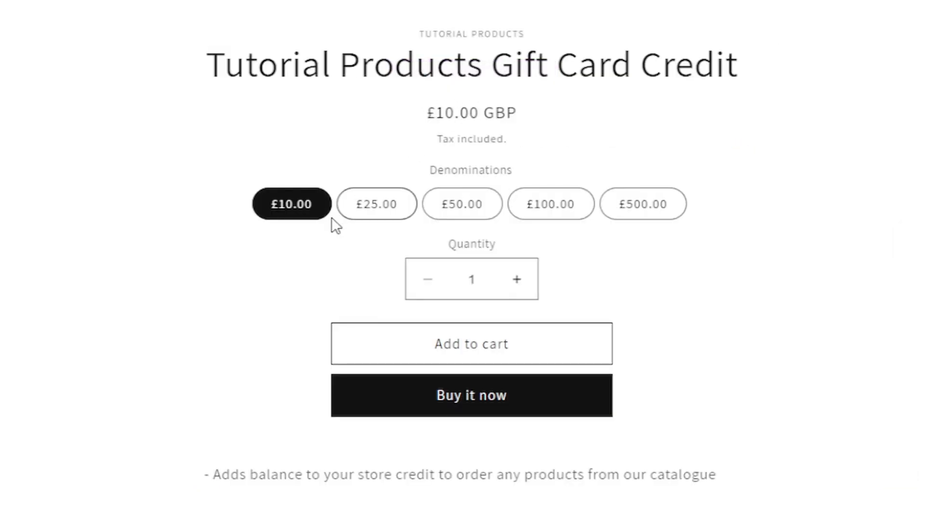
{"action": "left_click", "coordinate": [377, 207]}
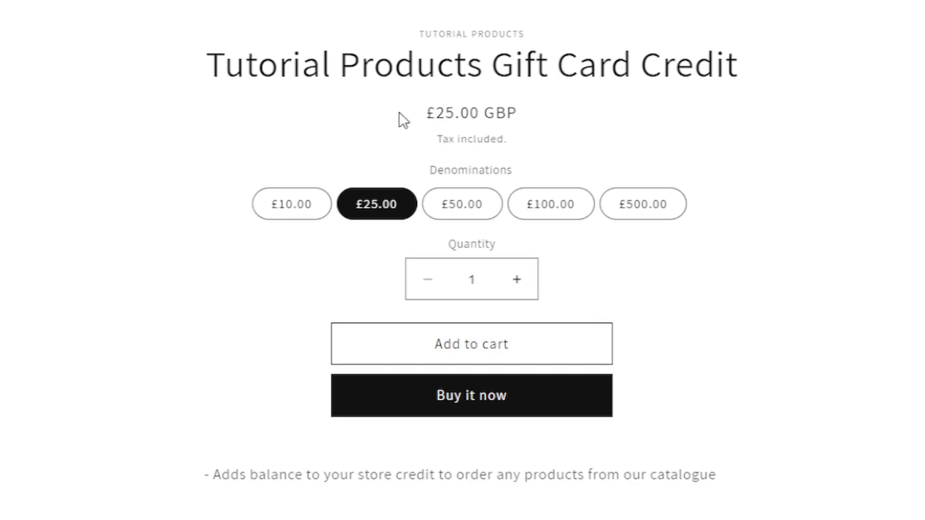
{"action": "left_click", "coordinate": [472, 205]}
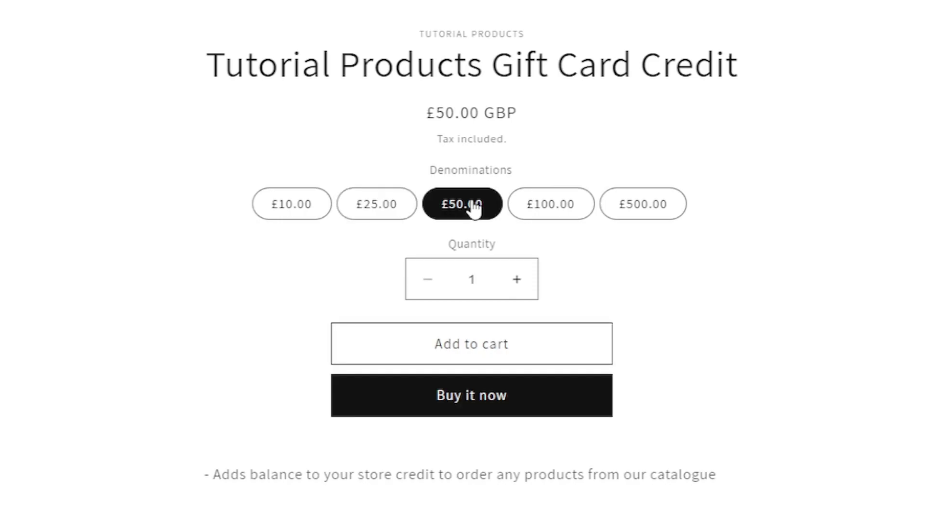
{"action": "left_click", "coordinate": [585, 204]}
{"action": "left_click", "coordinate": [666, 206]}
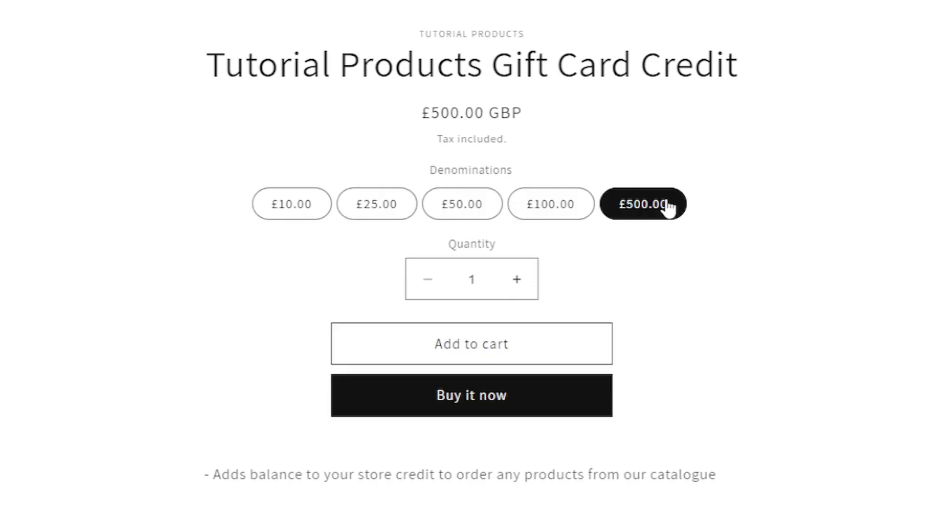
{"action": "left_click", "coordinate": [524, 351]}
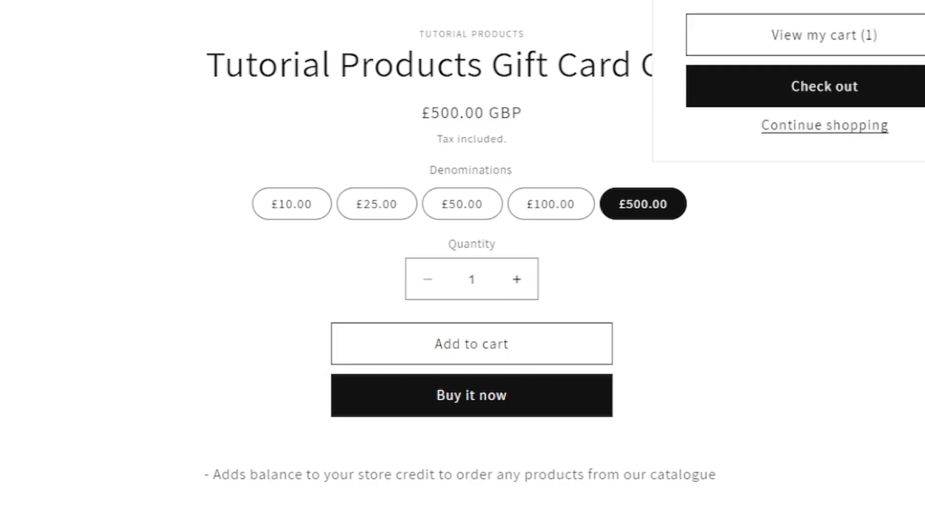
{"action": "left_click", "coordinate": [703, 247]}
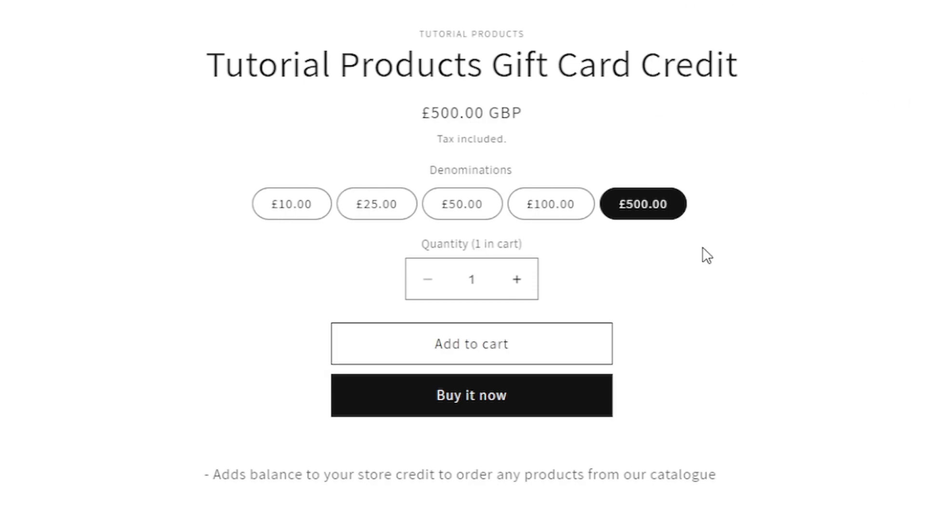